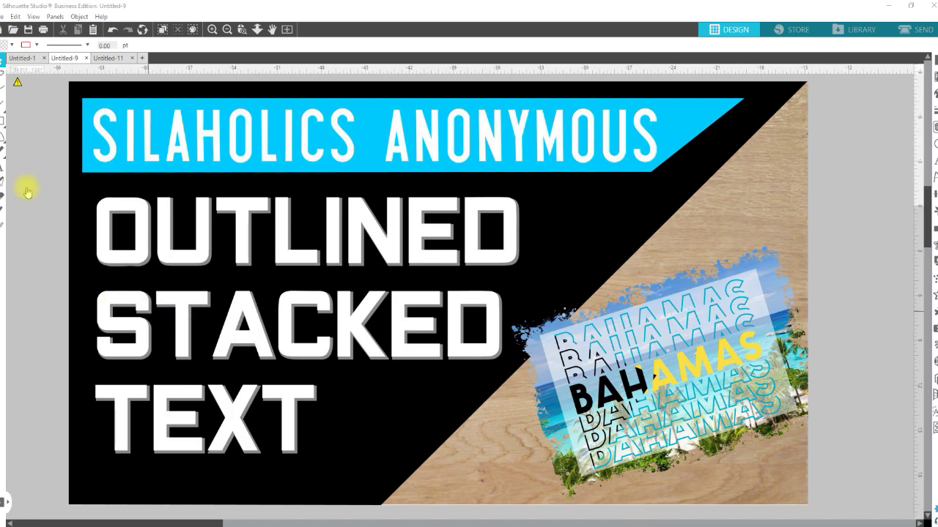
- Check the JACKETS reference picture, then fit and pan the BAHAMAS page view
click(20, 60)
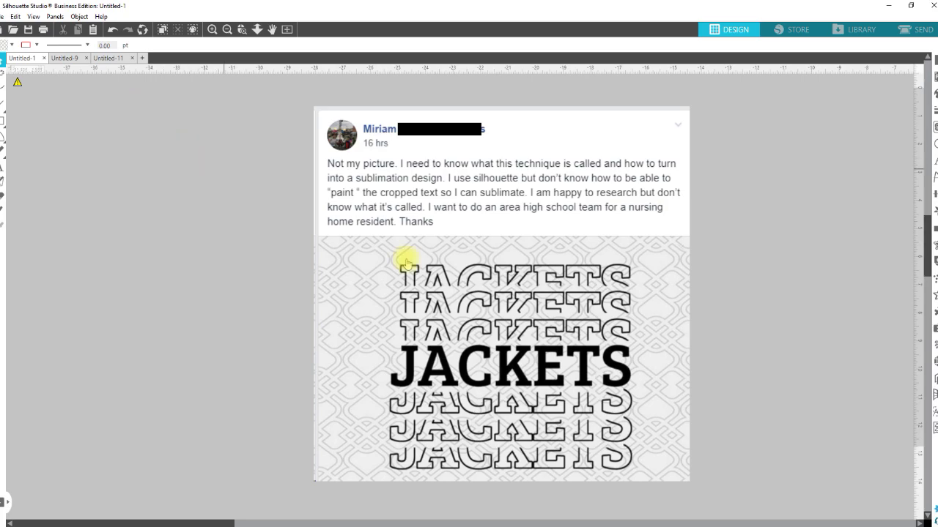
click(67, 58)
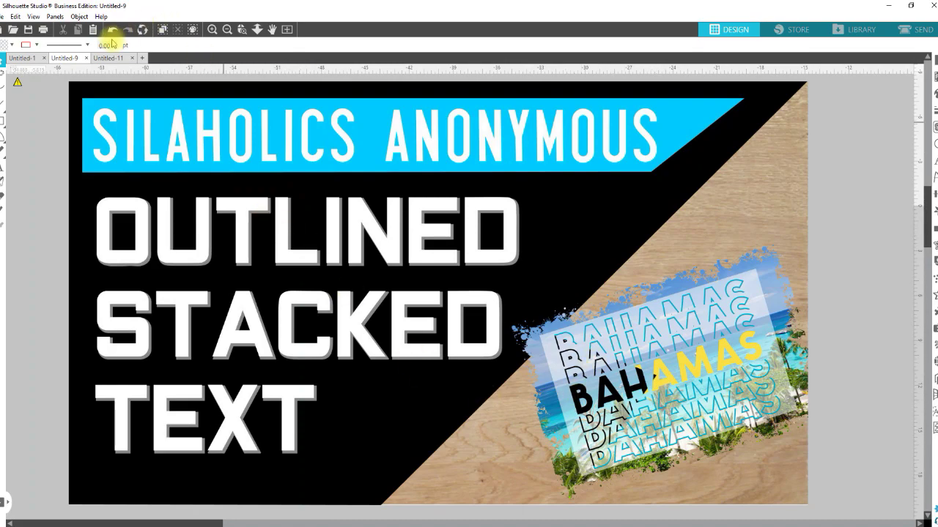
click(288, 29)
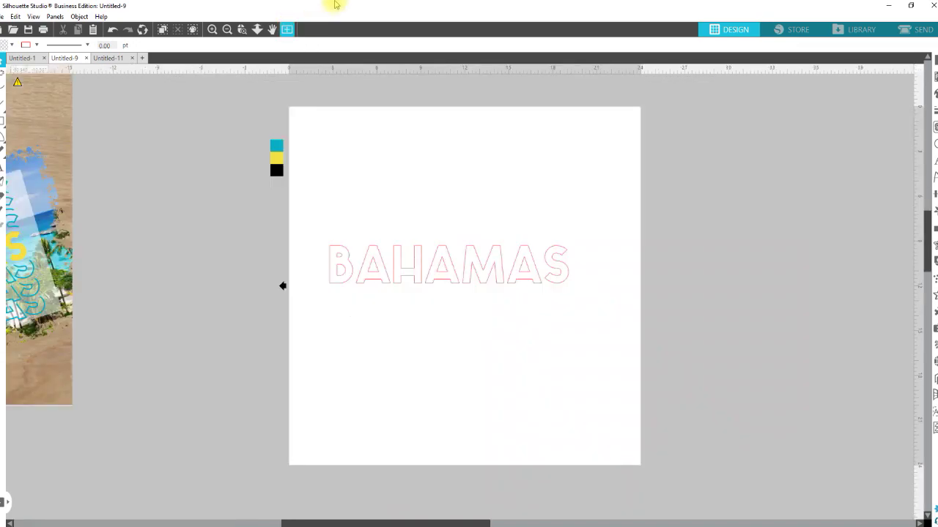
key(space)
drag(422, 249, 471, 335)
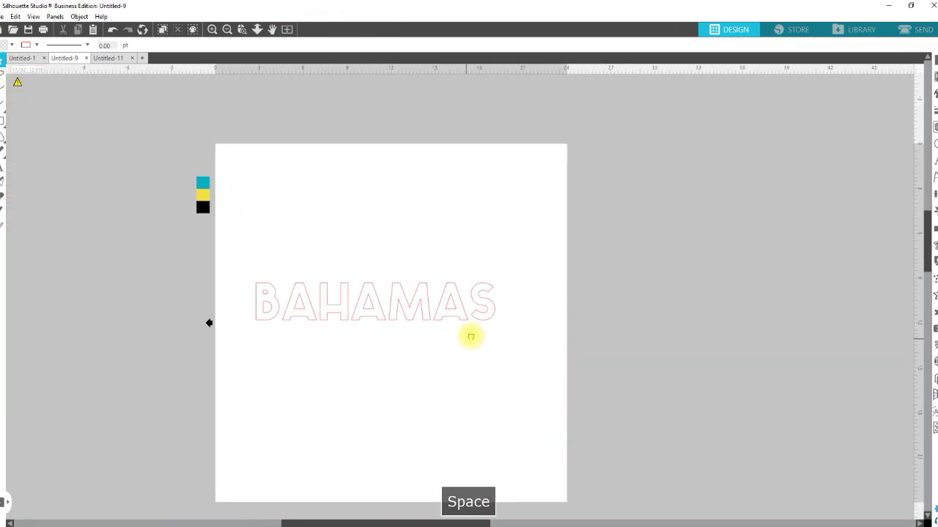
- Scale the outlined BAHAMAS word up to about 19 inches wide
click(488, 321)
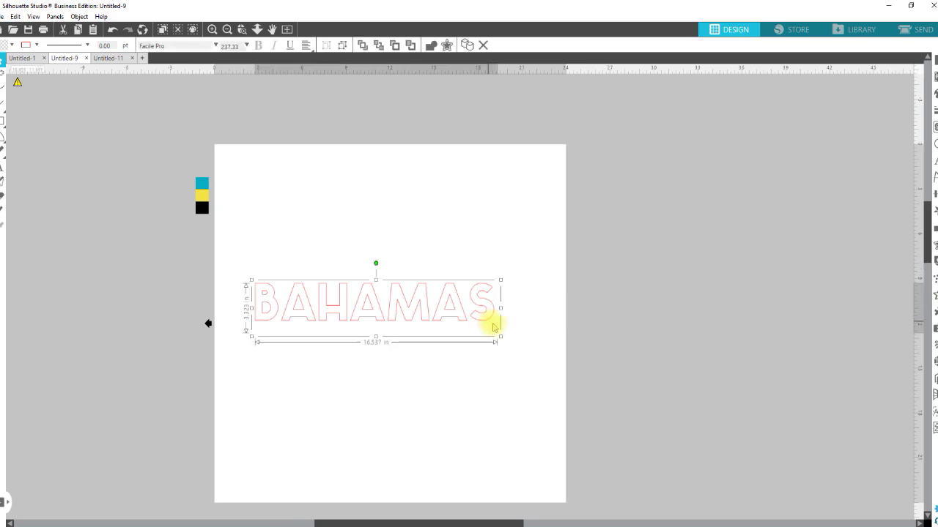
drag(501, 338, 535, 368)
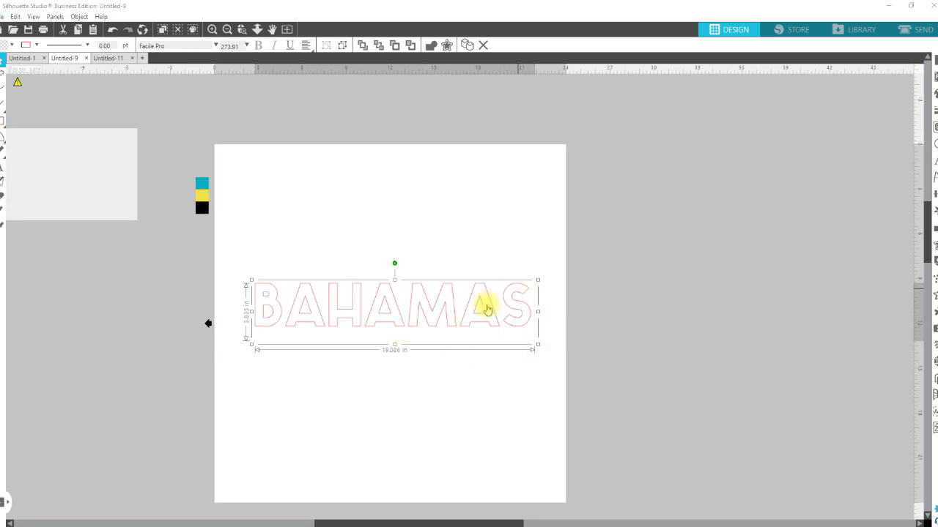
click(492, 248)
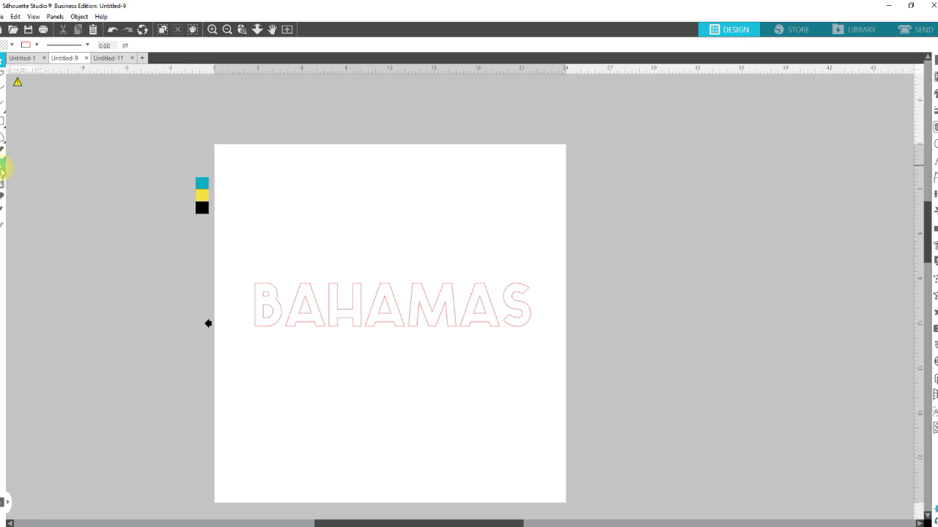
- Add a new BAHAMAS text box above the original word
click(3, 170)
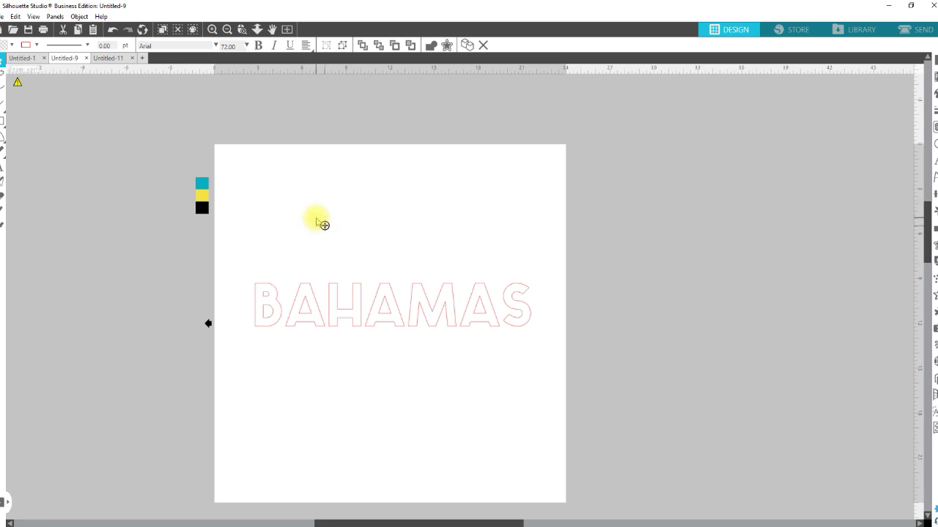
click(324, 223)
text(BA)
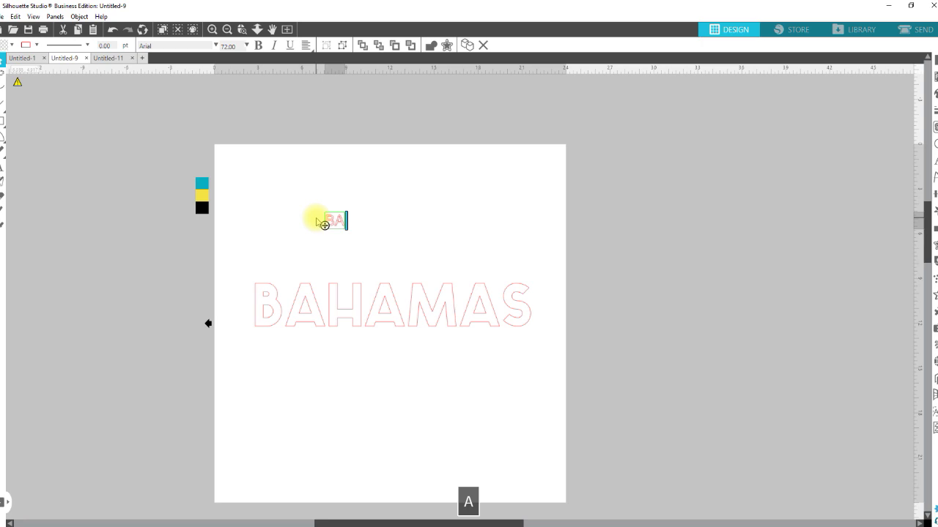
text(HAMAS)
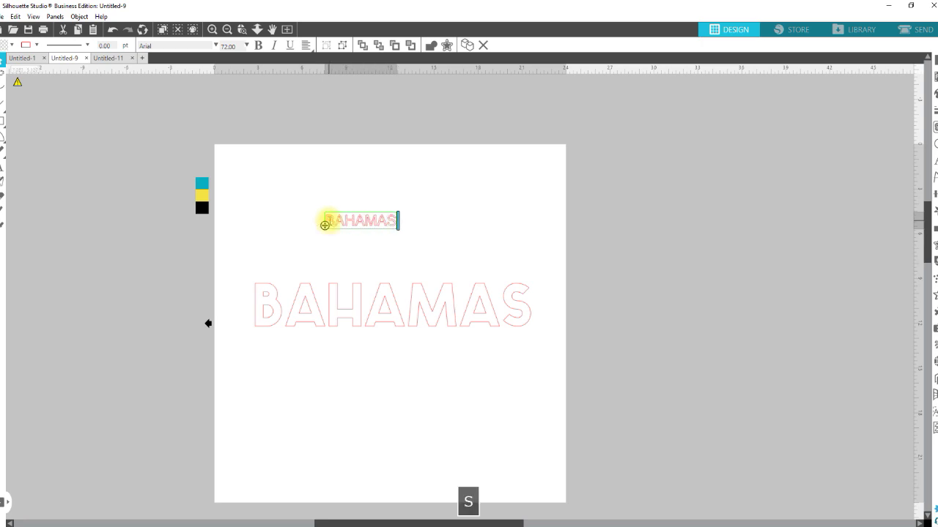
click(393, 238)
- Enlarge the new BAHAMAS to about 18.2 inches to match the lower word
click(389, 223)
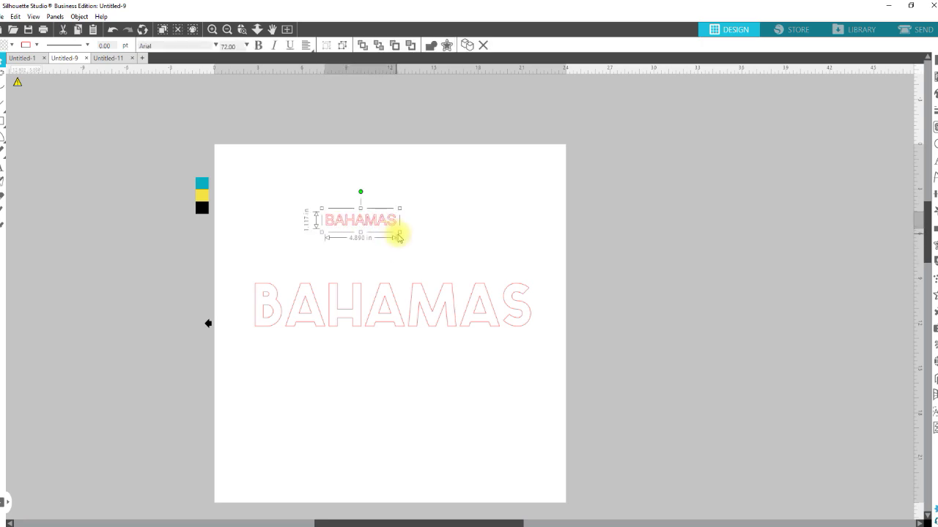
drag(399, 233, 521, 272)
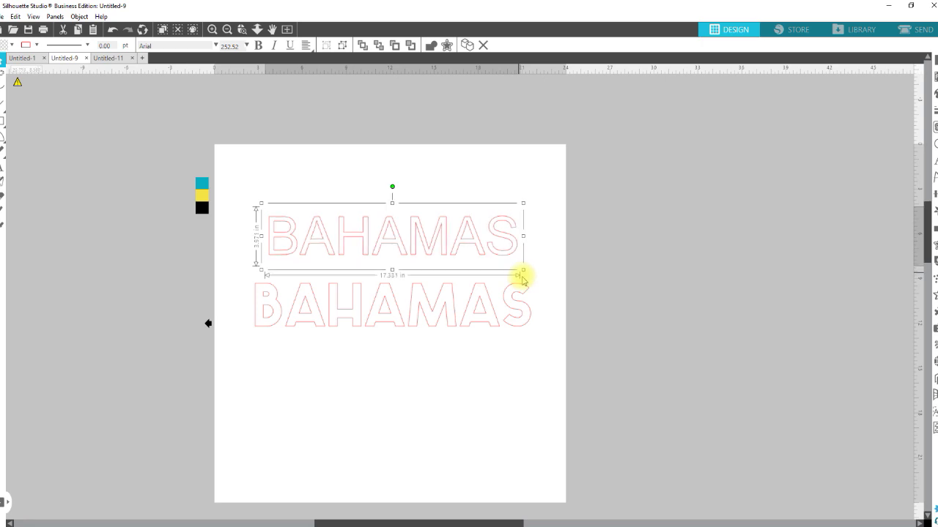
drag(259, 203, 249, 199)
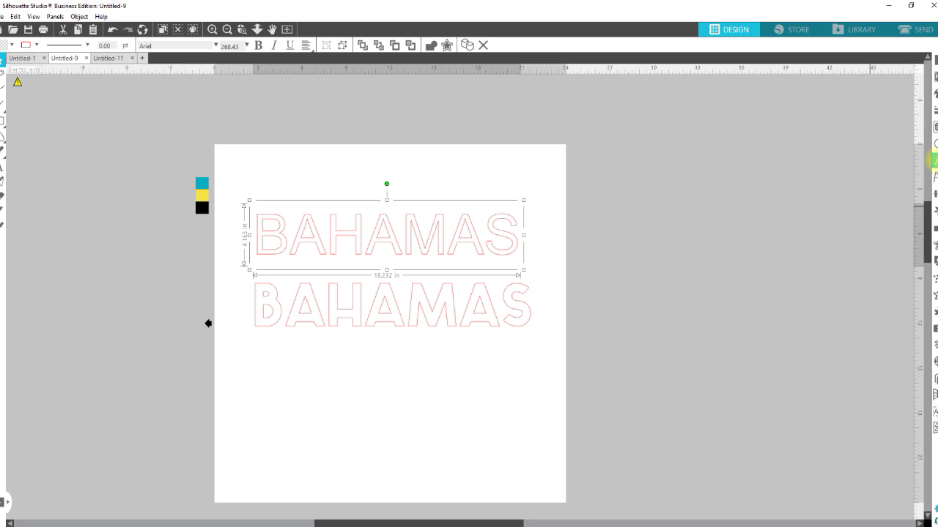
click(934, 160)
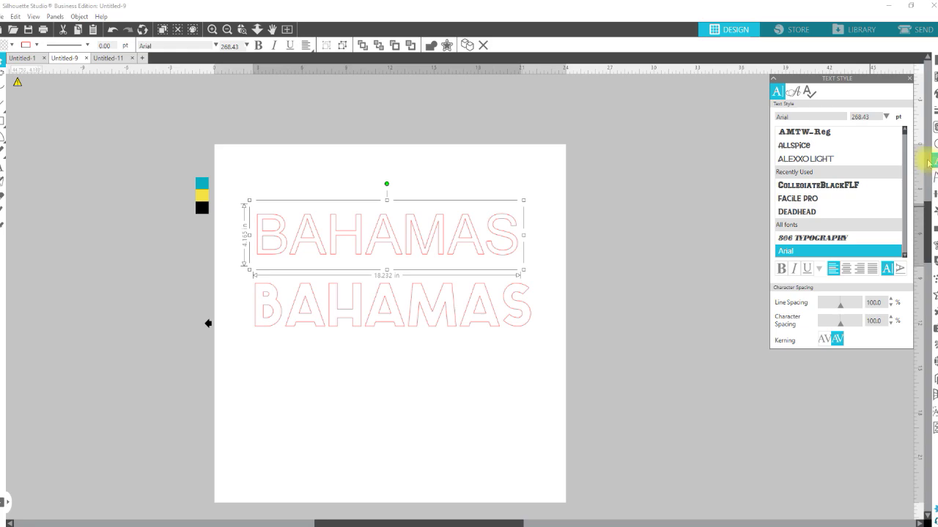
- Set the top BAHAMAS to Facile Pro, then view the Untitled-11 stacked examples
click(785, 200)
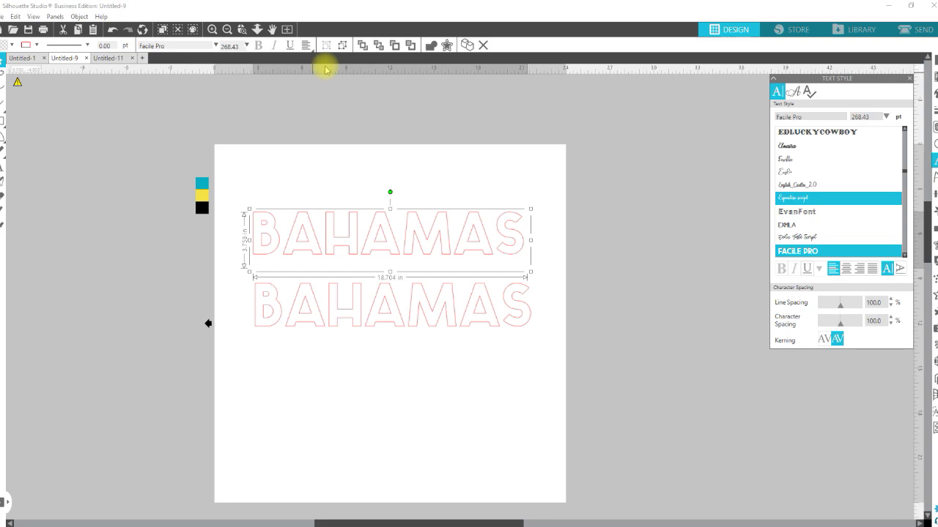
click(110, 58)
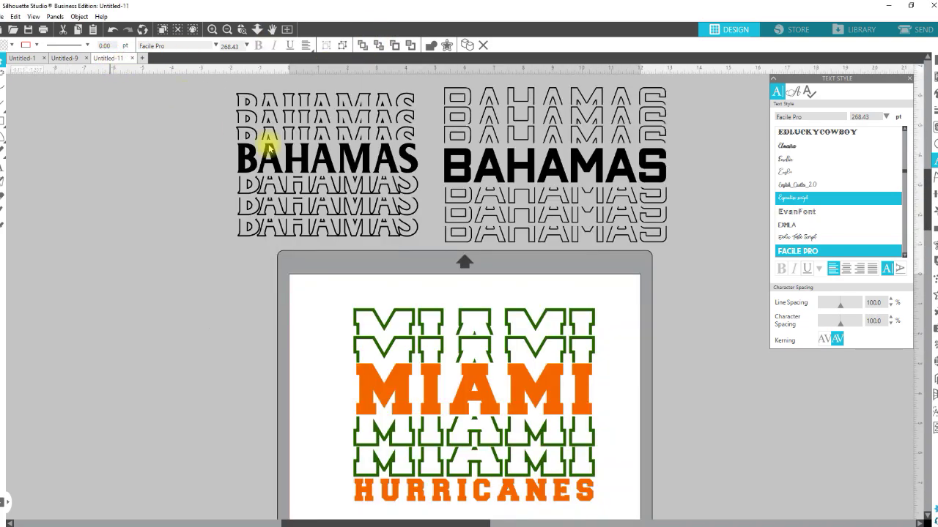
click(409, 272)
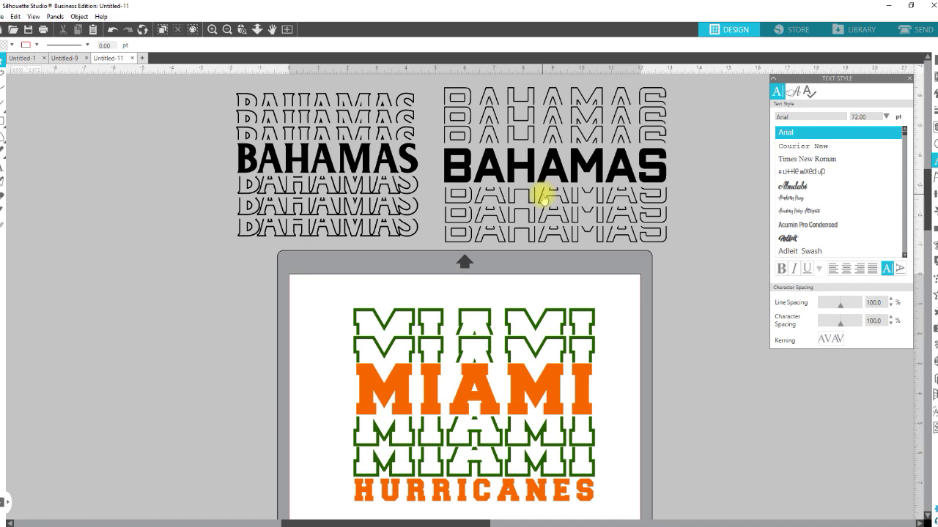
scroll(519, 283, down, 1)
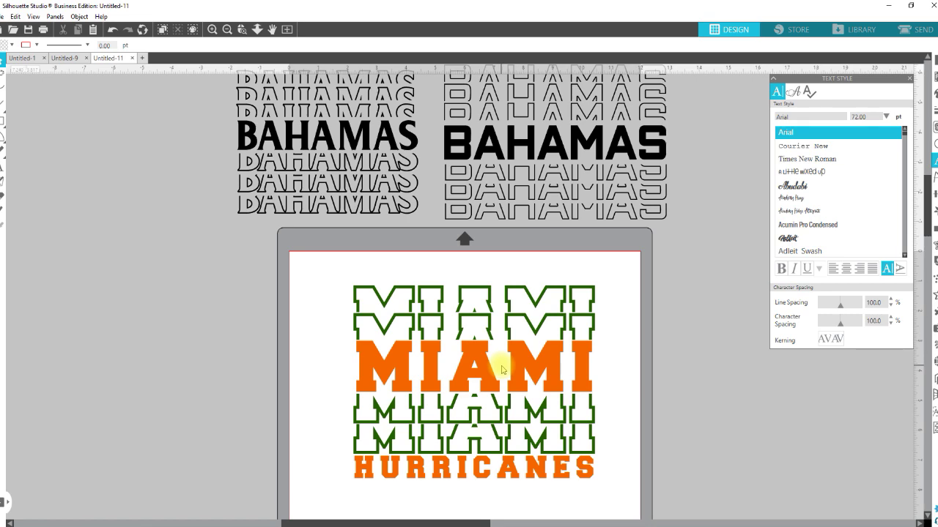
- Back in Untitled-9, set the top BAHAMAS character spacing to 115%
click(64, 58)
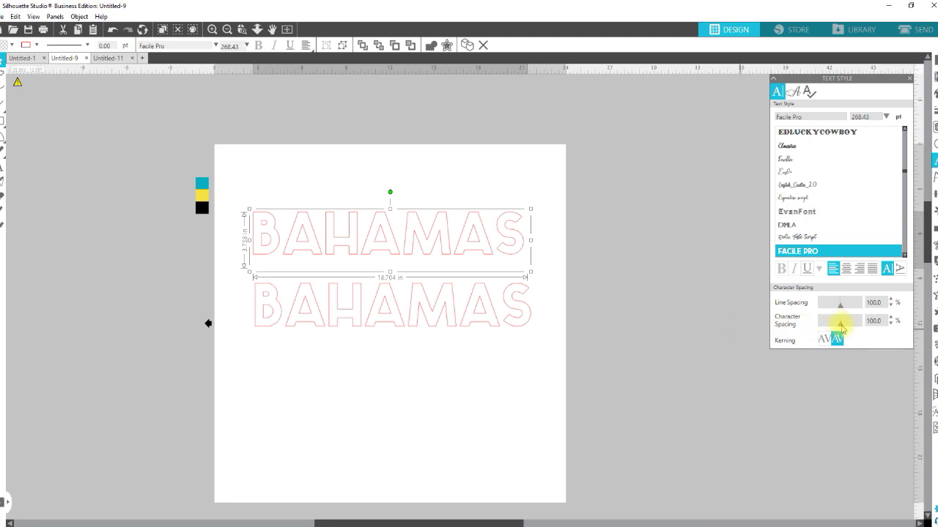
mouse_move(840, 325)
mouse_down()
mouse_move(826, 329)
mouse_move(849, 328)
mouse_up()
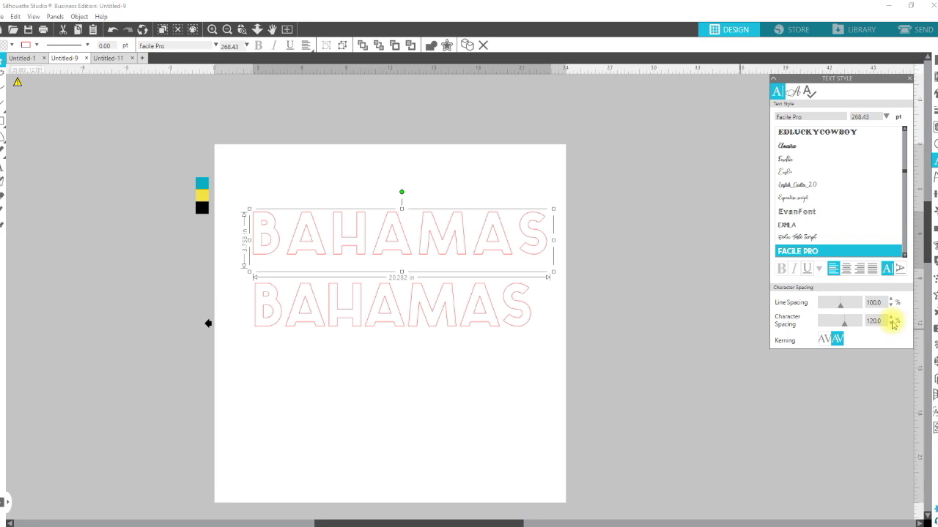
click(845, 327)
drag(846, 329, 844, 330)
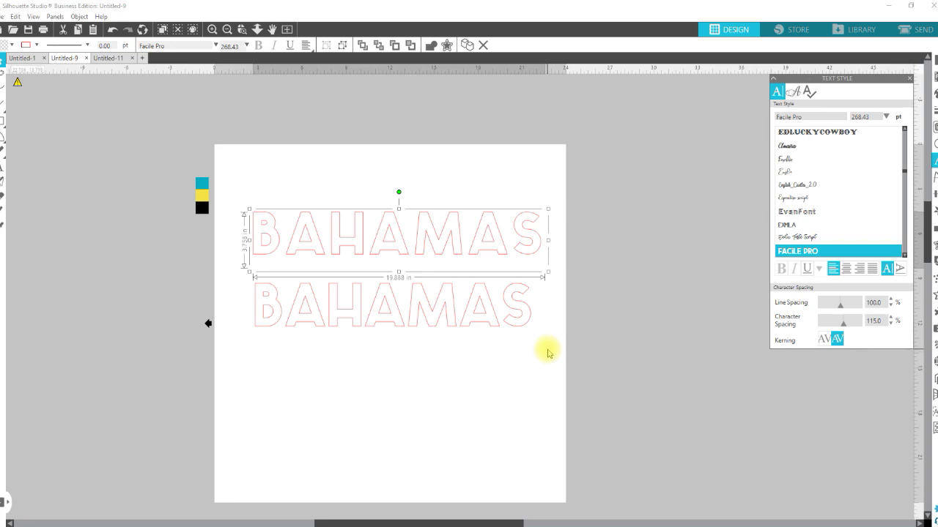
- Select both BAHAMAS words and add a sharp-cornered offset around them
click(657, 371)
drag(639, 360, 310, 161)
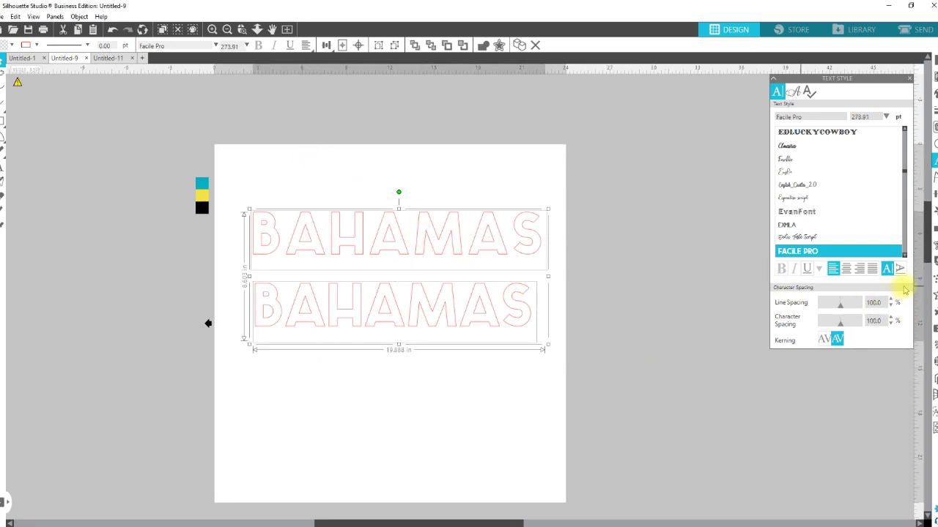
click(935, 245)
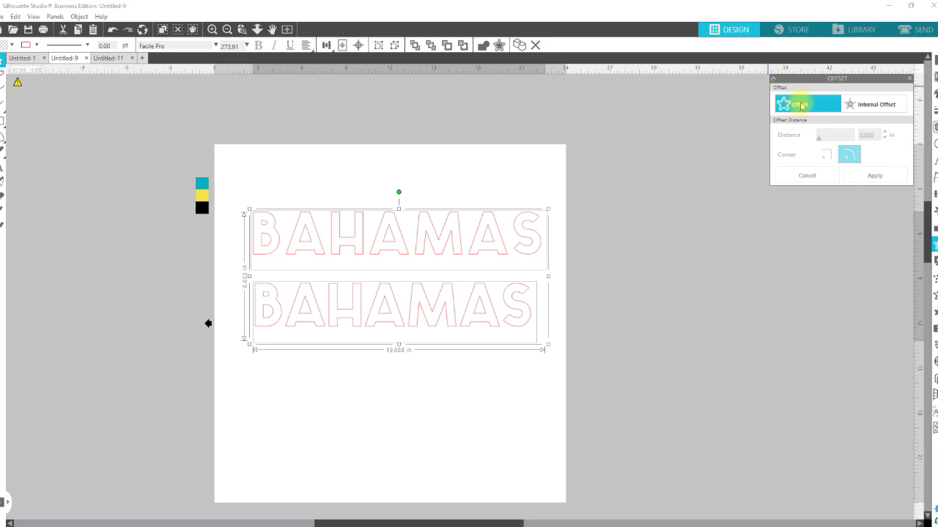
click(801, 104)
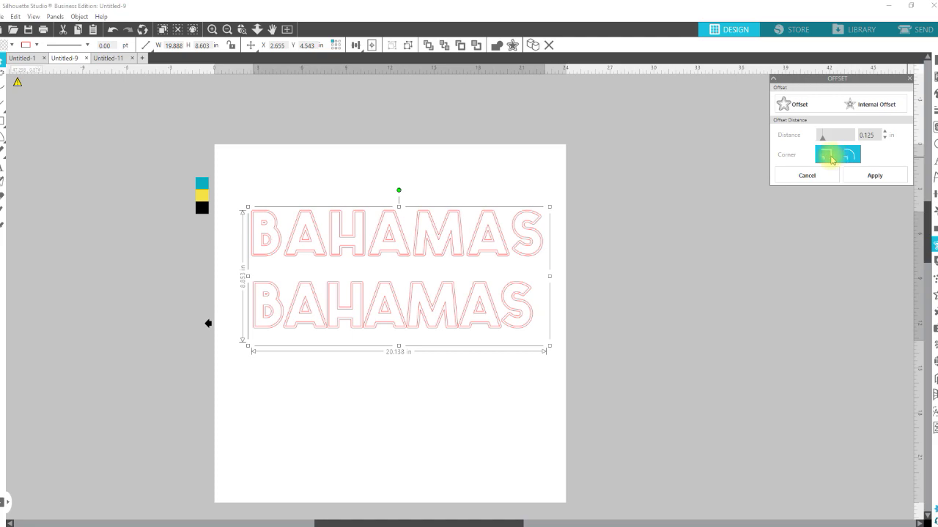
click(828, 156)
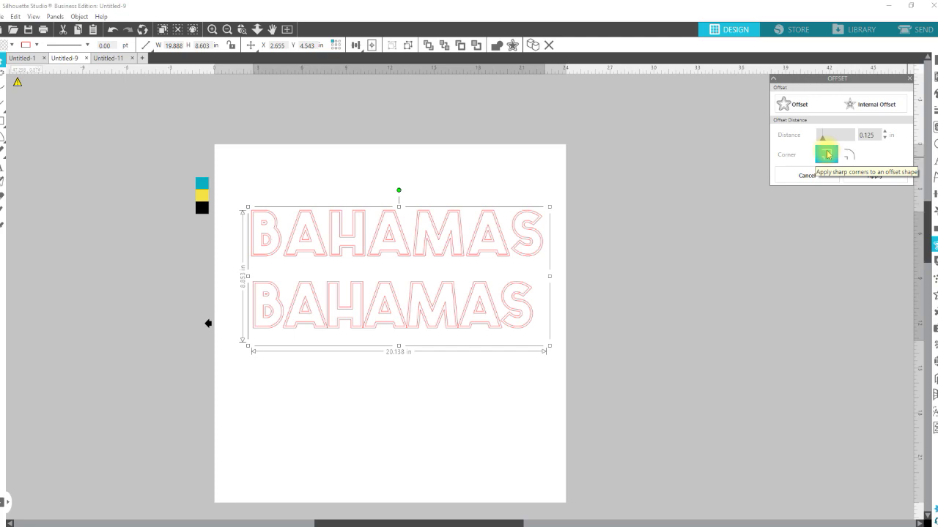
click(828, 154)
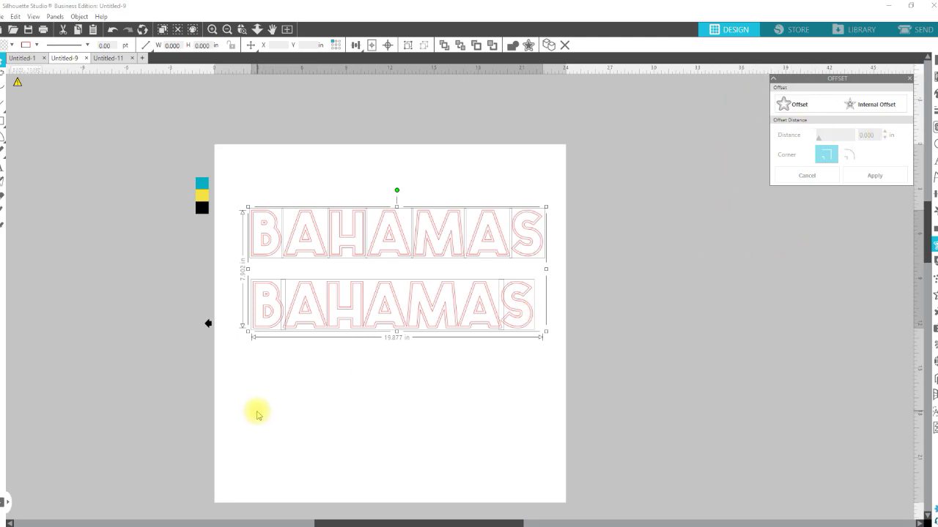
click(494, 353)
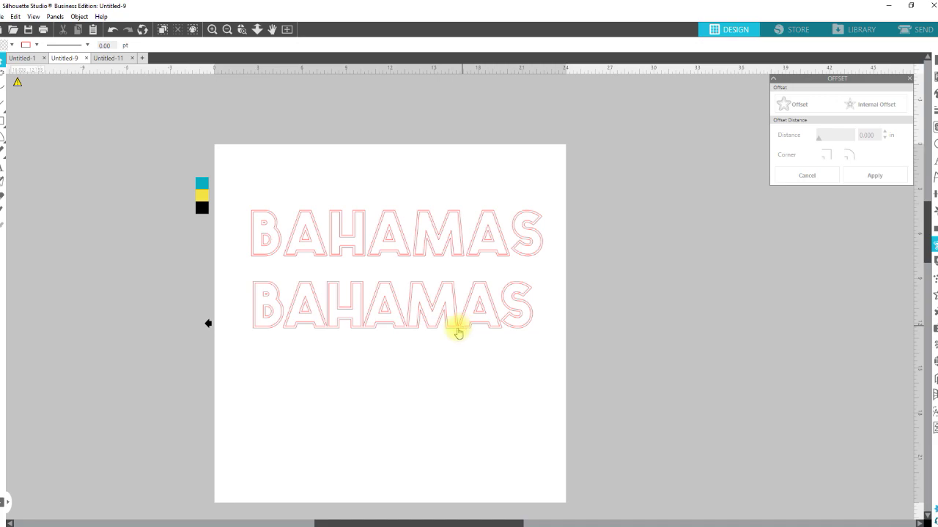
drag(608, 387, 661, 442)
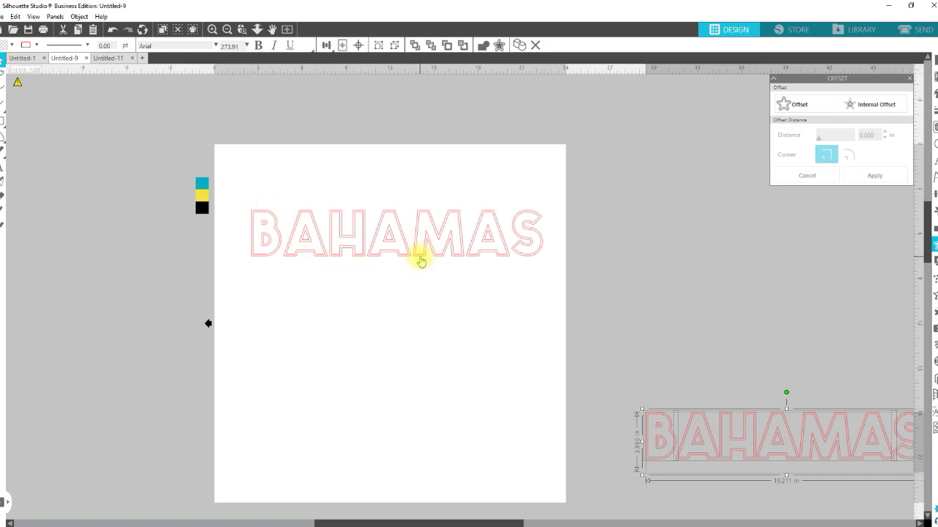
drag(243, 183, 508, 263)
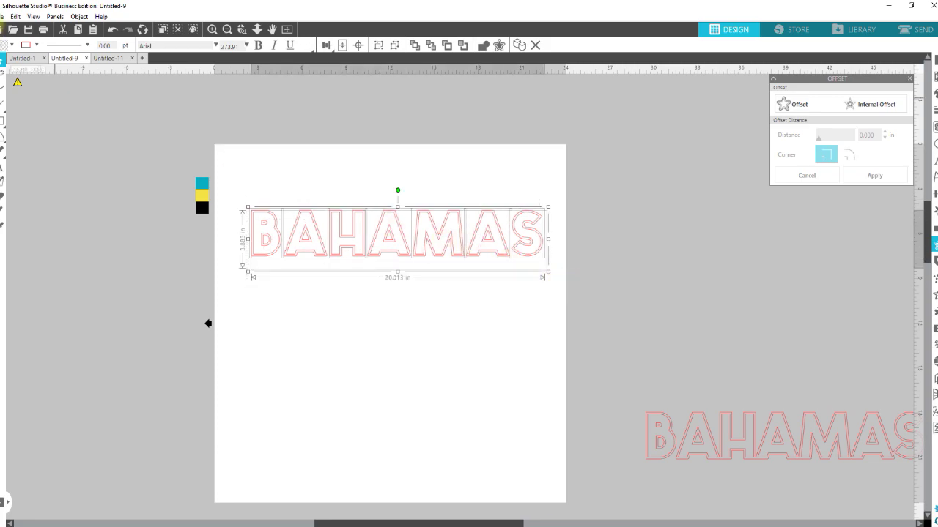
- Fill BAHAMAS with yellow and place a duplicate off the mat to the right
click(12, 45)
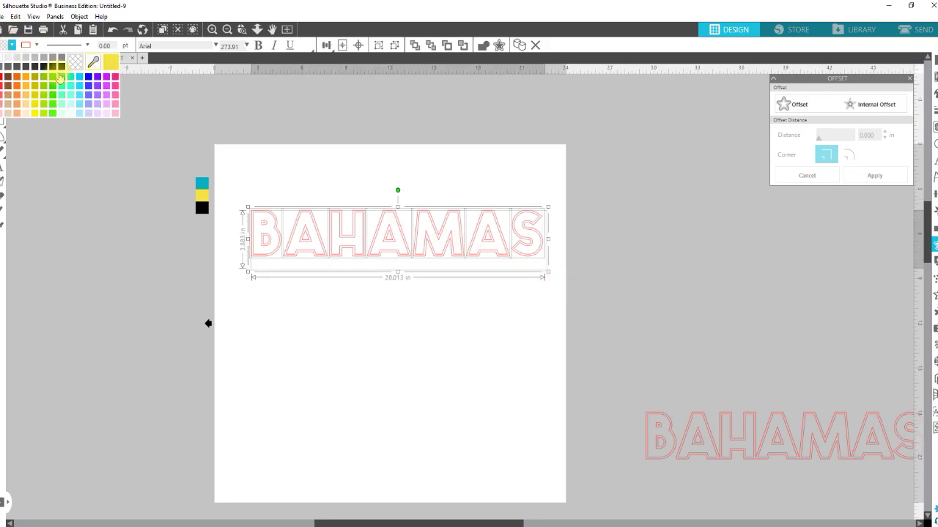
click(111, 62)
click(307, 289)
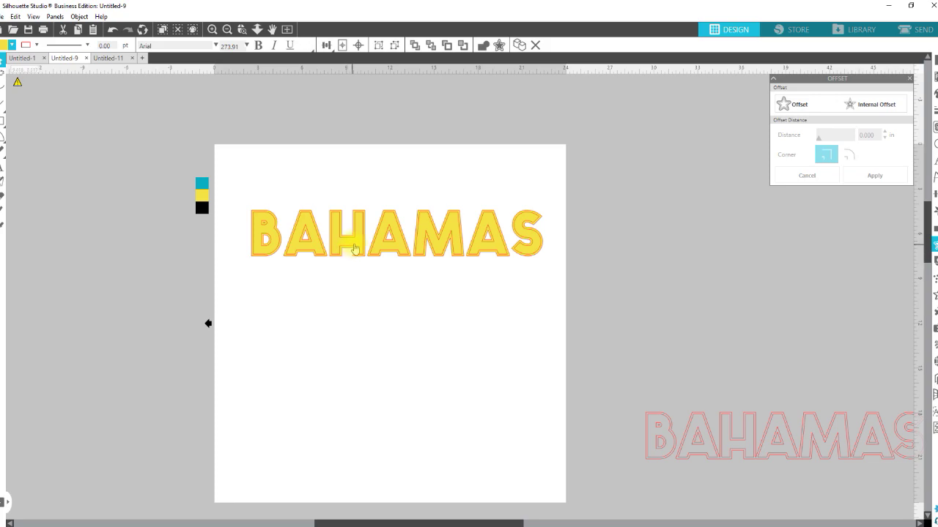
click(355, 249)
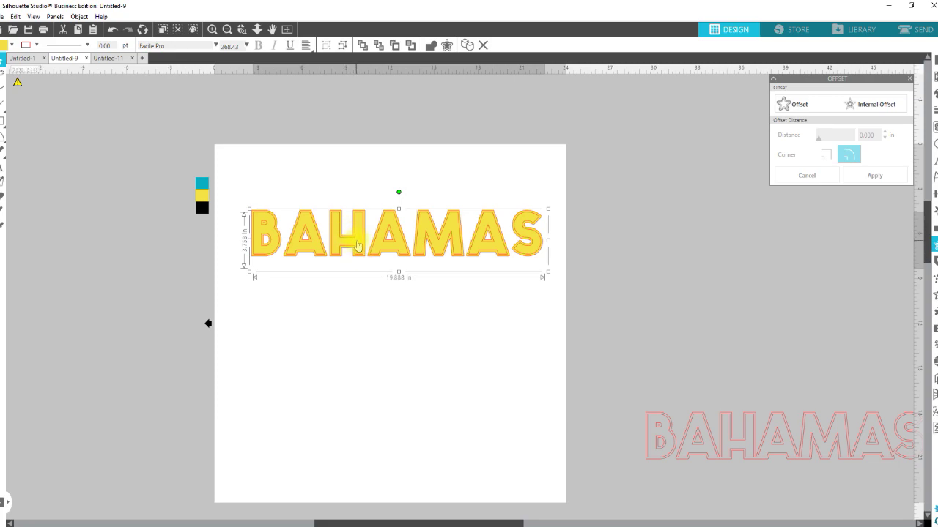
drag(358, 246, 766, 250)
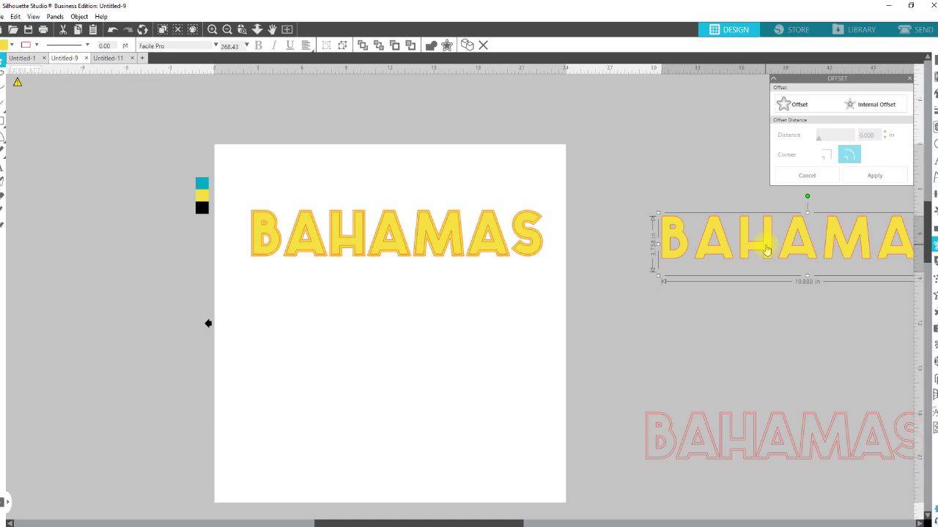
- Nudge the on-mat yellow BAHAMAS below the outlined copy and convert it to a path
click(523, 256)
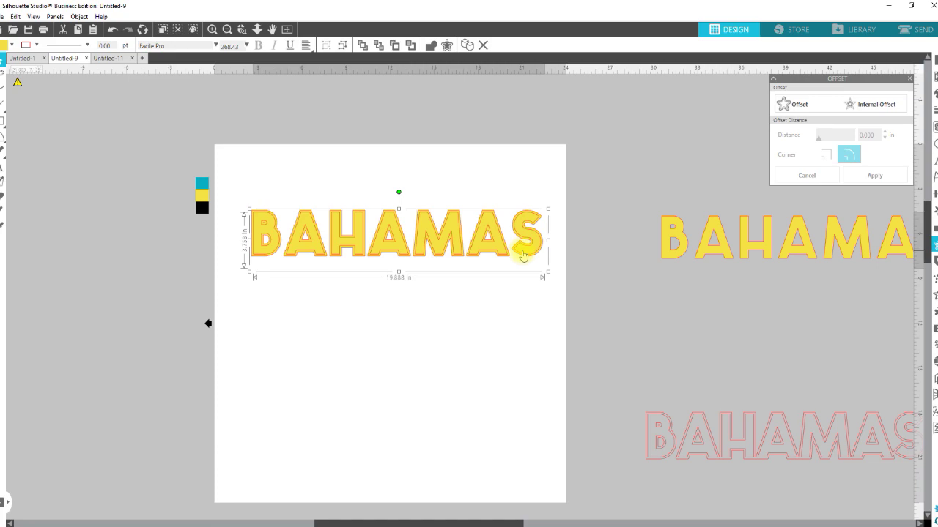
key(k)
key(ctrl+Down)
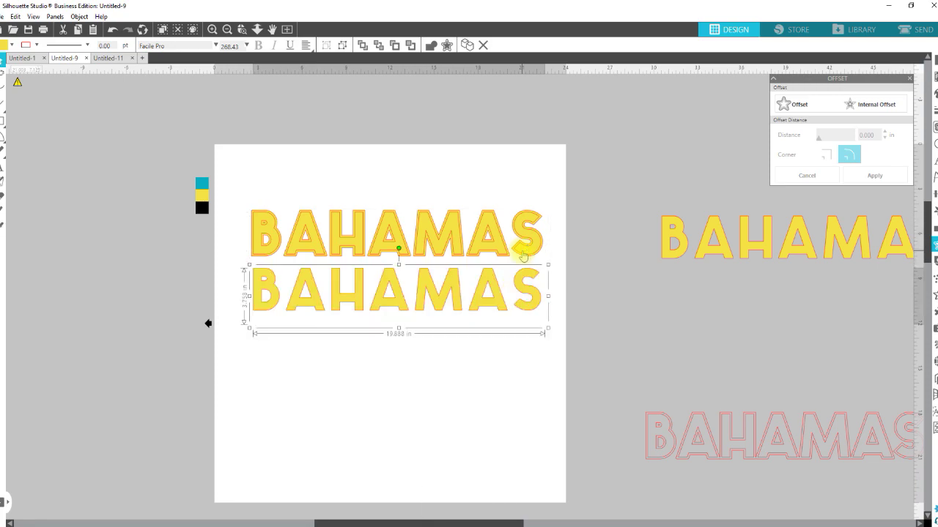
right_click(522, 293)
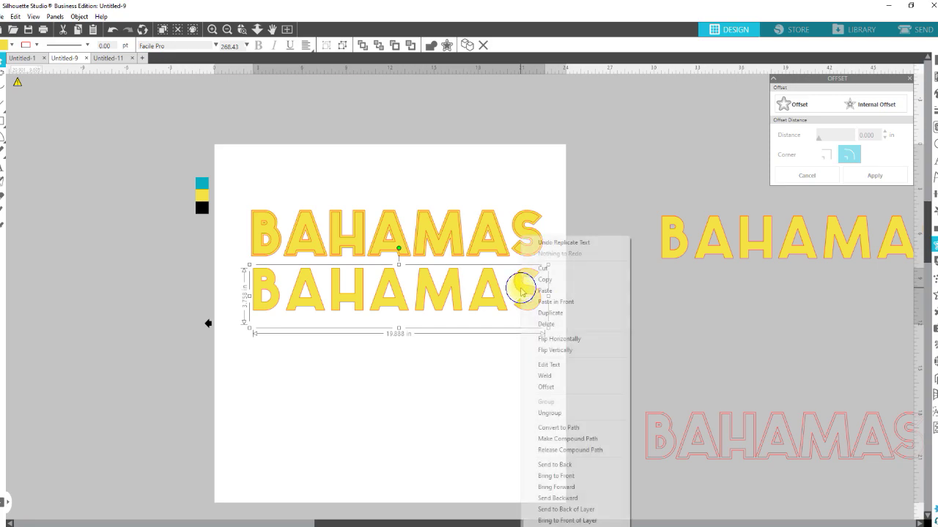
click(564, 429)
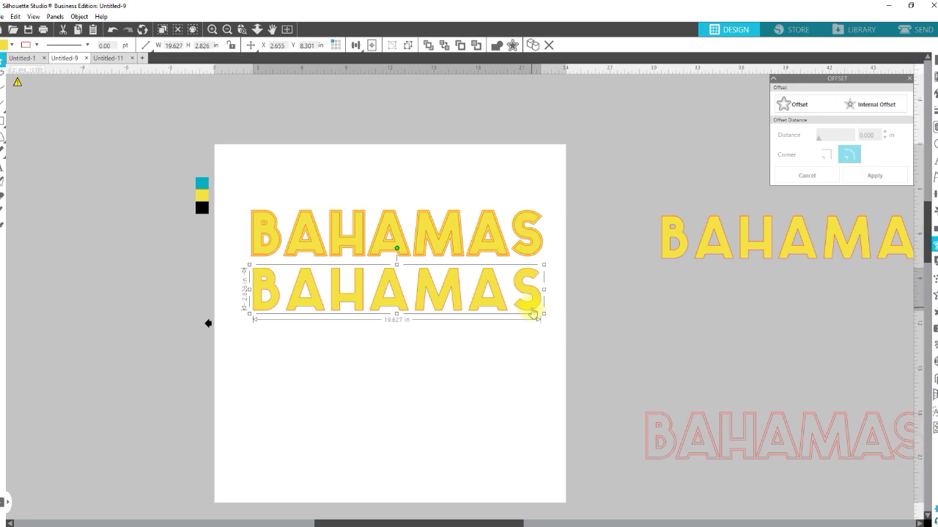
- Select the upper outlined BAHAMAS and make it a compound path
click(241, 188)
drag(270, 195, 540, 253)
right_click(538, 248)
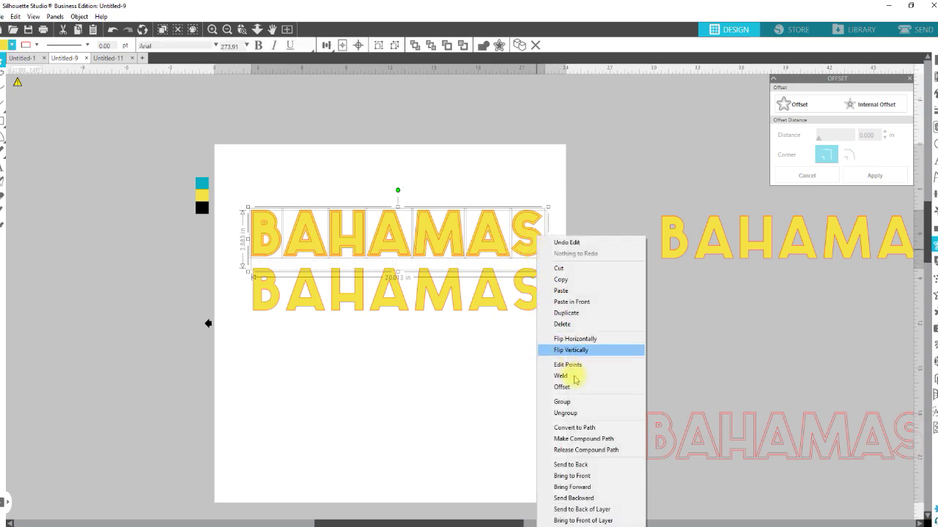
click(590, 439)
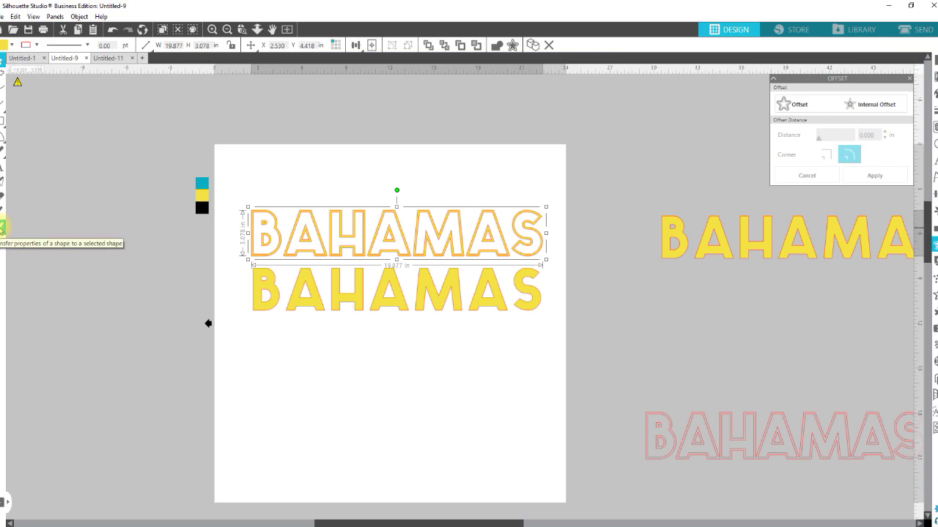
- Transfer the teal swatch colour to the upper BAHAMAS, after briefly trying black
click(2, 227)
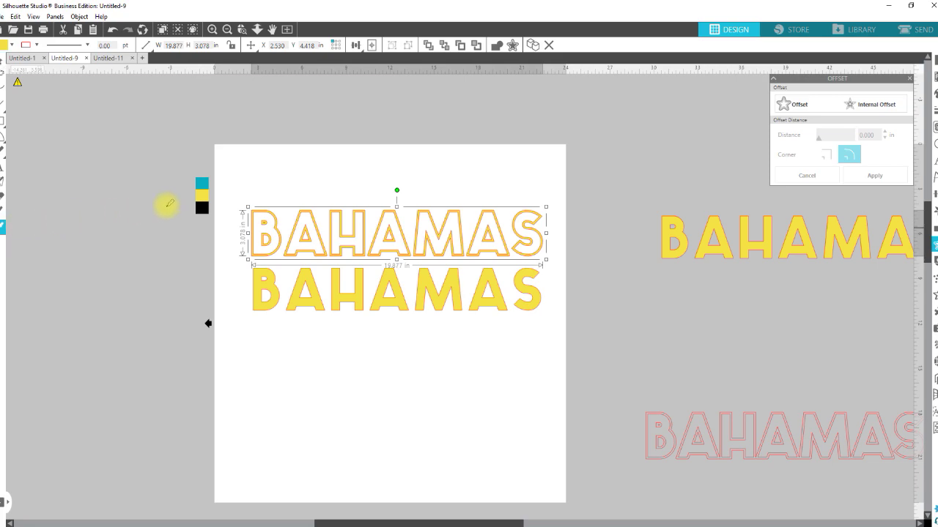
click(202, 183)
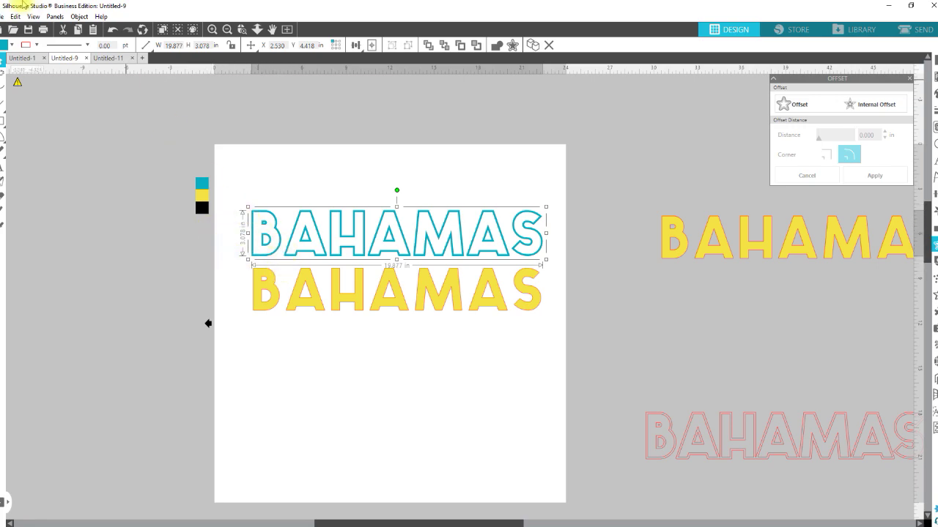
click(12, 45)
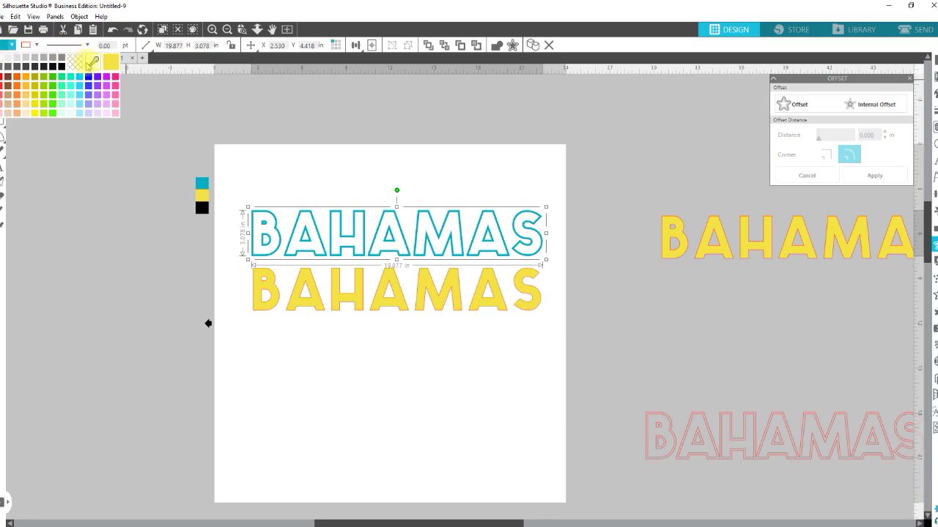
click(93, 65)
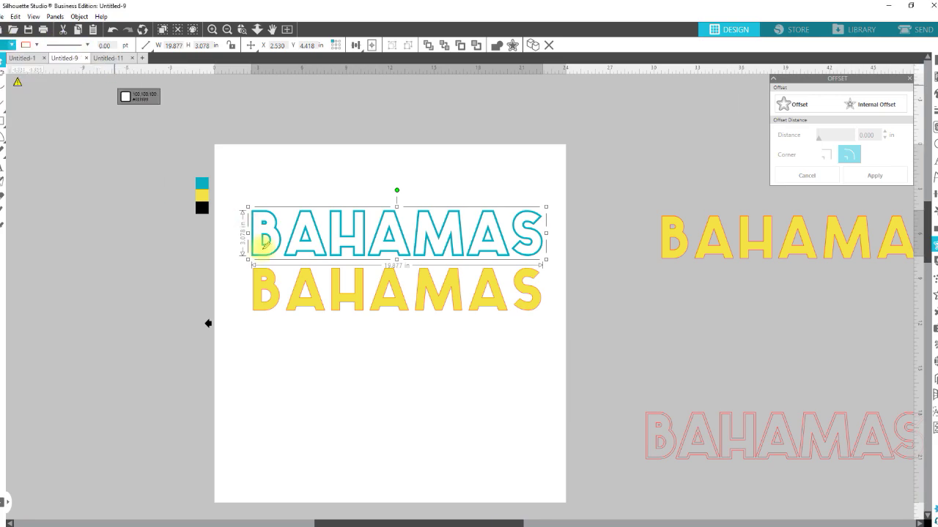
click(202, 208)
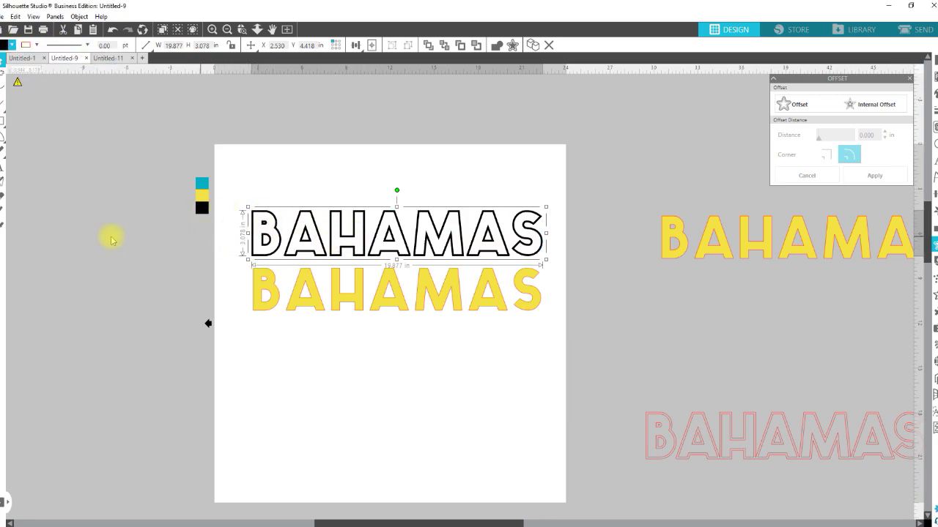
key(i)
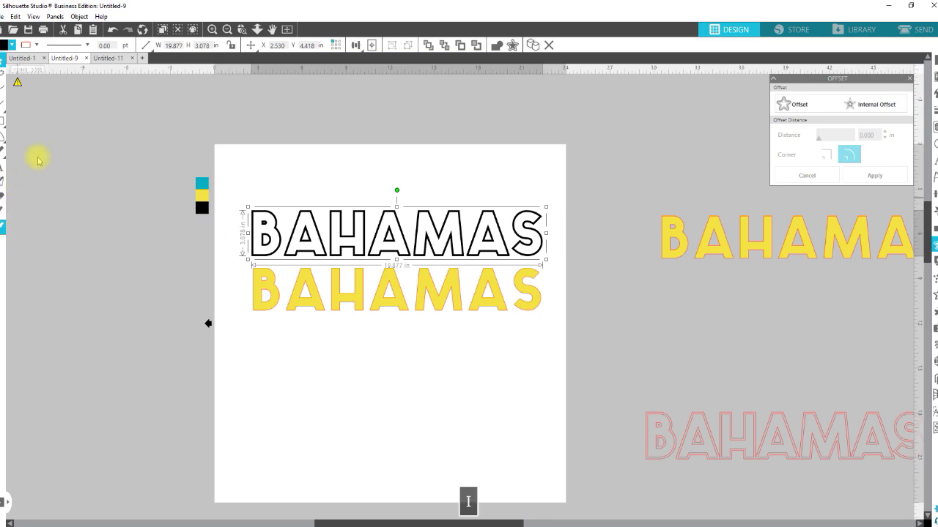
click(201, 183)
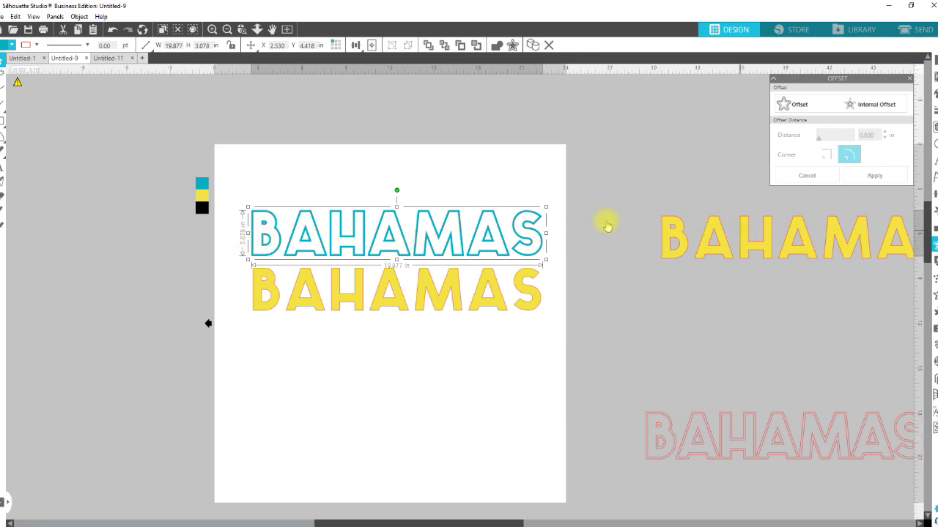
click(4, 107)
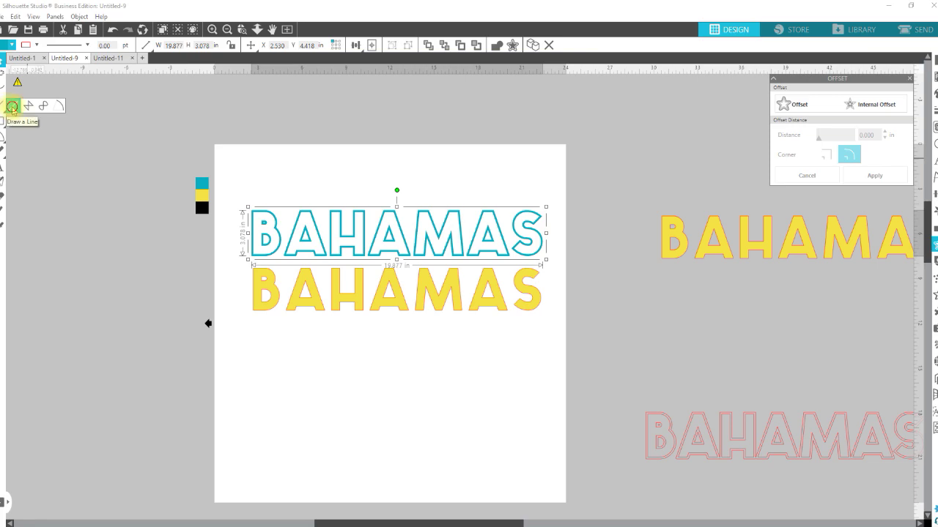
- Draw a 24.5-inch horizontal line across the teal BAHAMAS, centred vertically on the word
click(12, 108)
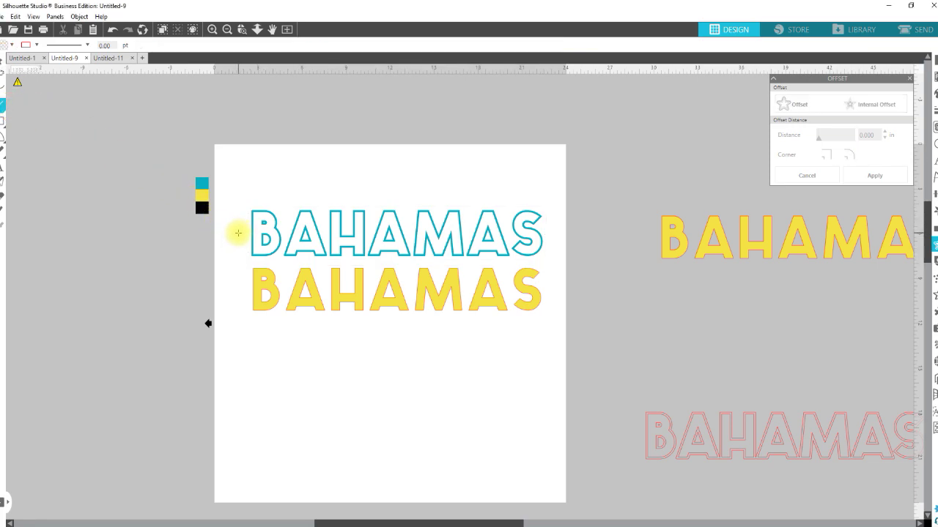
drag(238, 233, 597, 250)
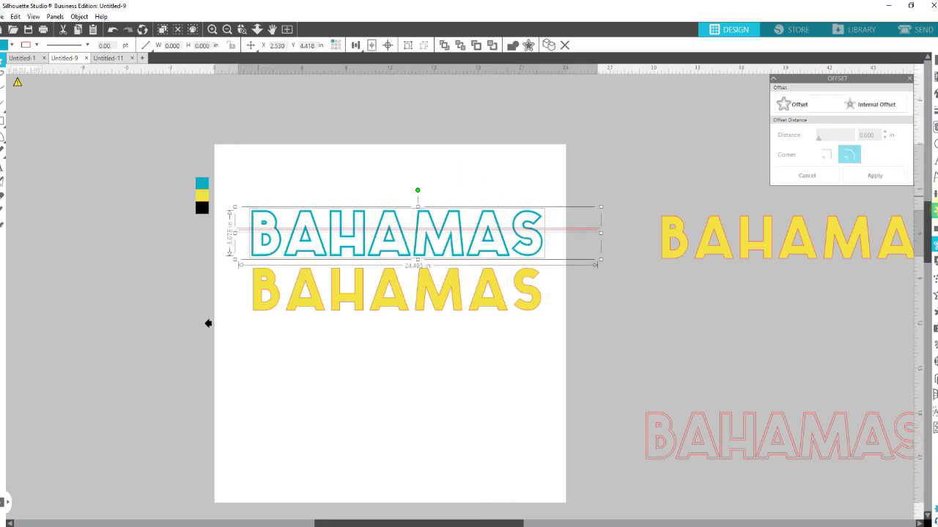
click(933, 193)
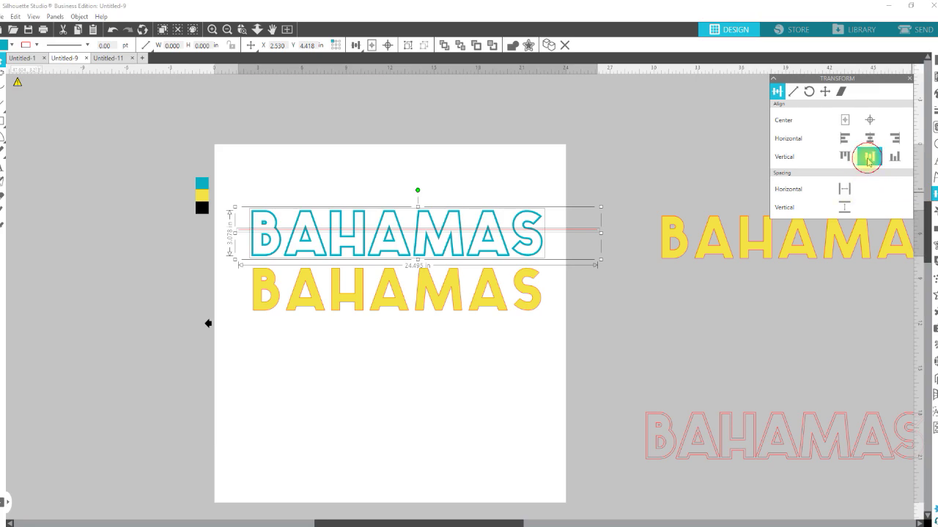
click(869, 160)
click(379, 134)
key(z)
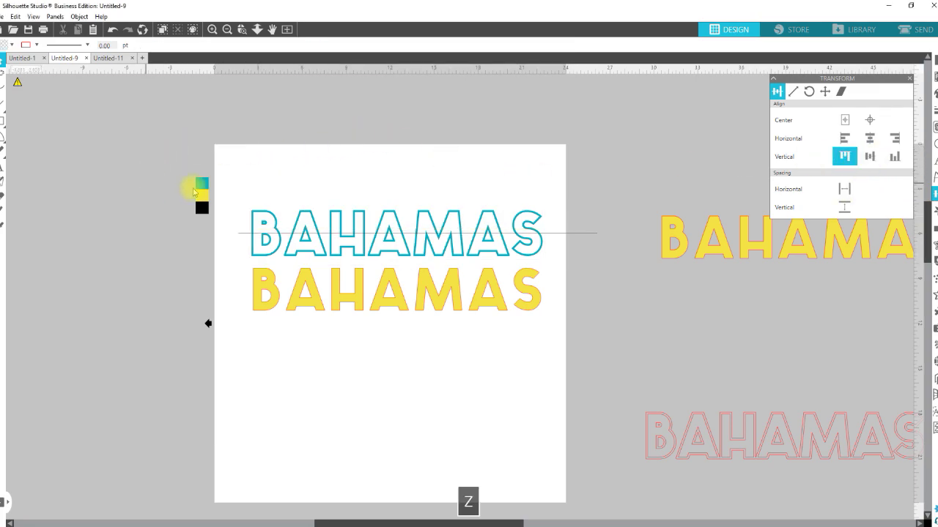
drag(236, 199, 539, 260)
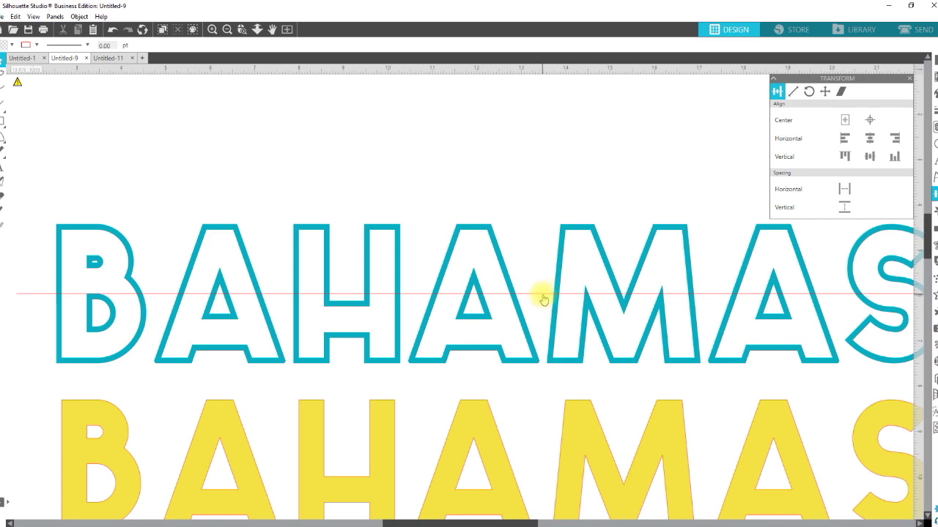
- Lower the red guide line so it runs across the middle of the BAHAMAS letters
drag(542, 295, 545, 303)
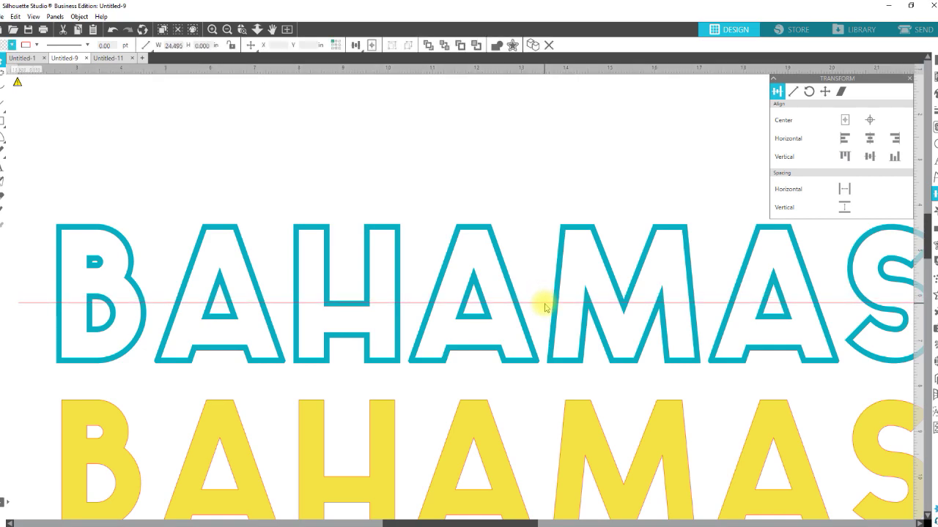
mouse_move(544, 303)
mouse_down()
mouse_move(540, 287)
mouse_move(544, 308)
mouse_up()
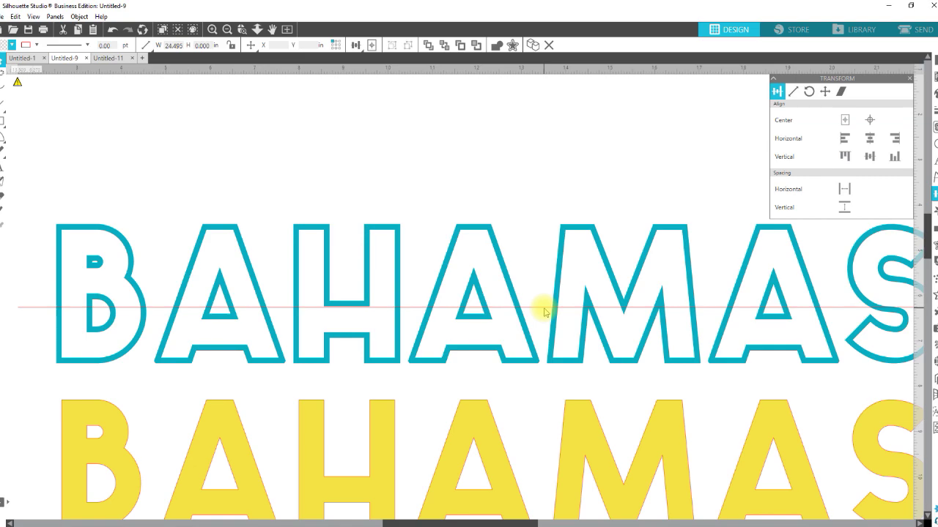
click(544, 312)
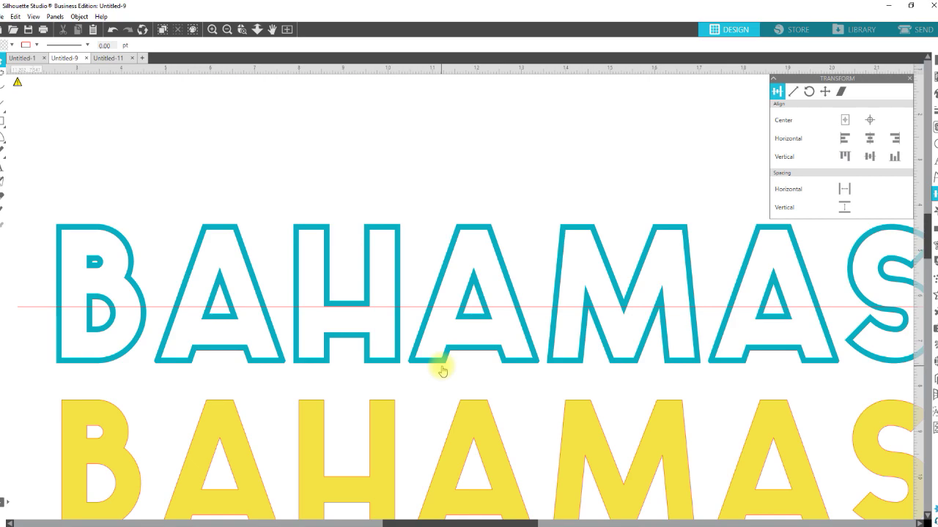
click(409, 309)
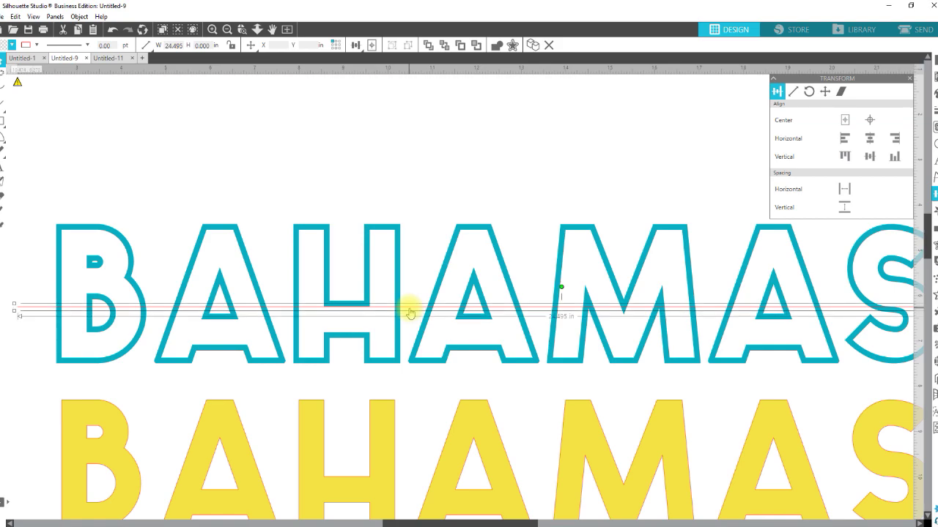
key(Down)
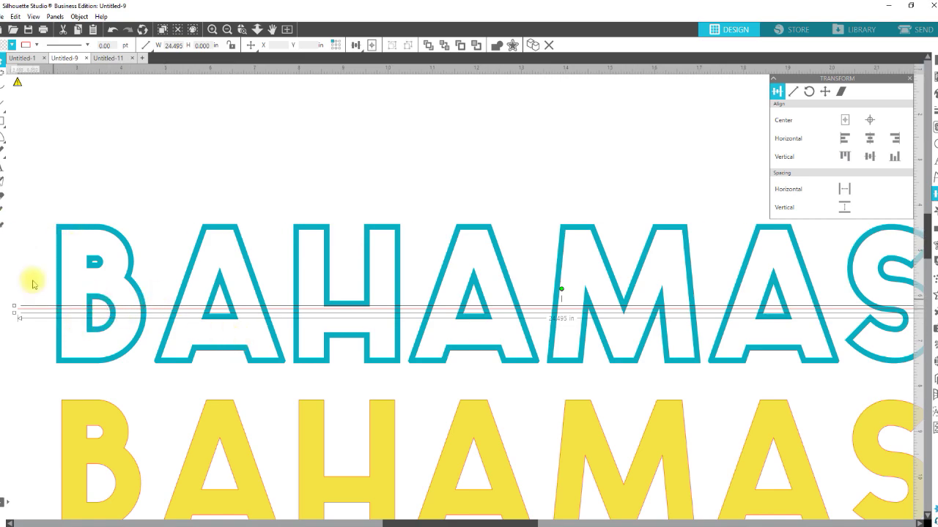
- Slice the teal BAHAMAS outline with one straight Knife cut through its middle, then fit the page
click(2, 212)
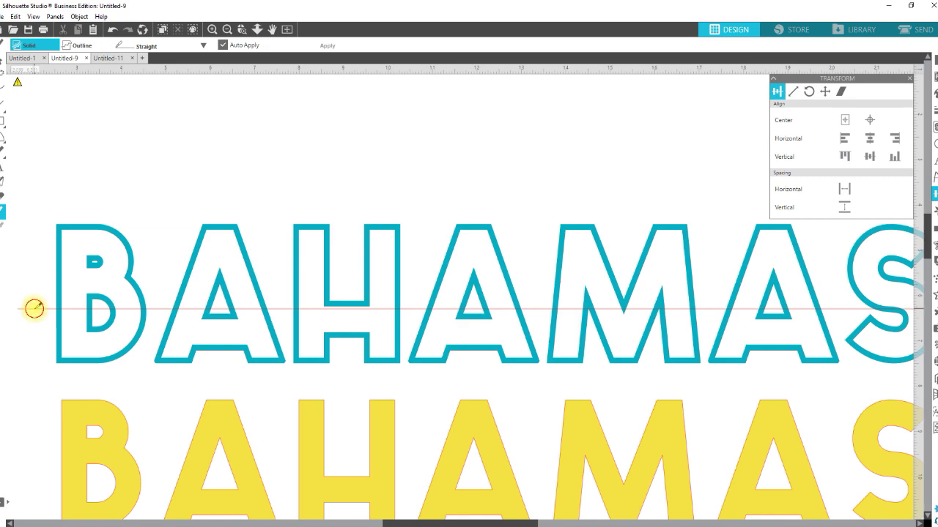
mouse_move(35, 307)
mouse_down()
mouse_move(927, 313)
mouse_move(886, 315)
mouse_up()
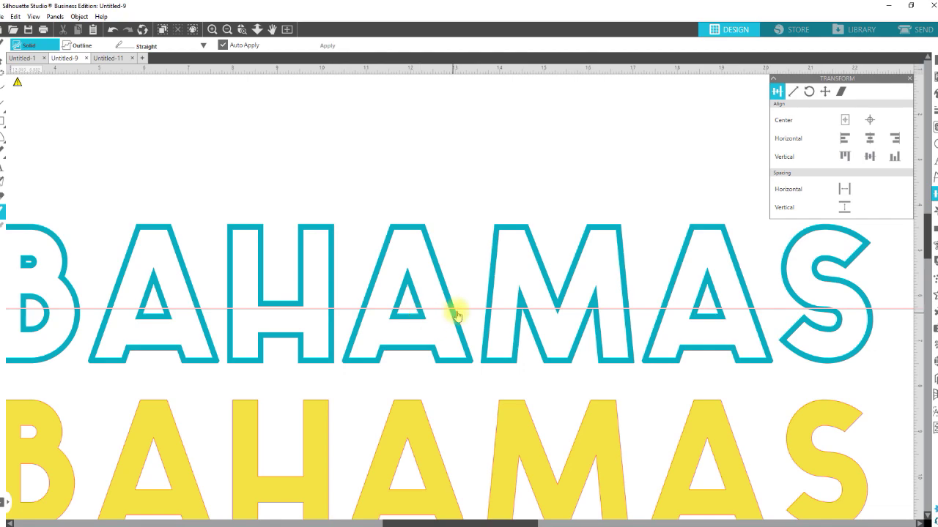
click(465, 311)
key(space)
drag(324, 351, 398, 329)
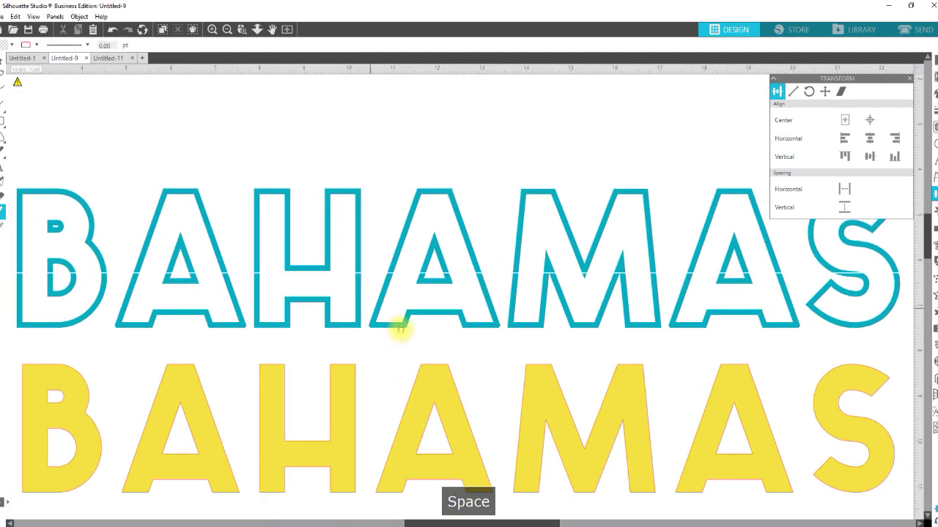
click(257, 29)
- Group all the cut teal outline letter pieces together
drag(227, 224, 723, 295)
right_click(735, 296)
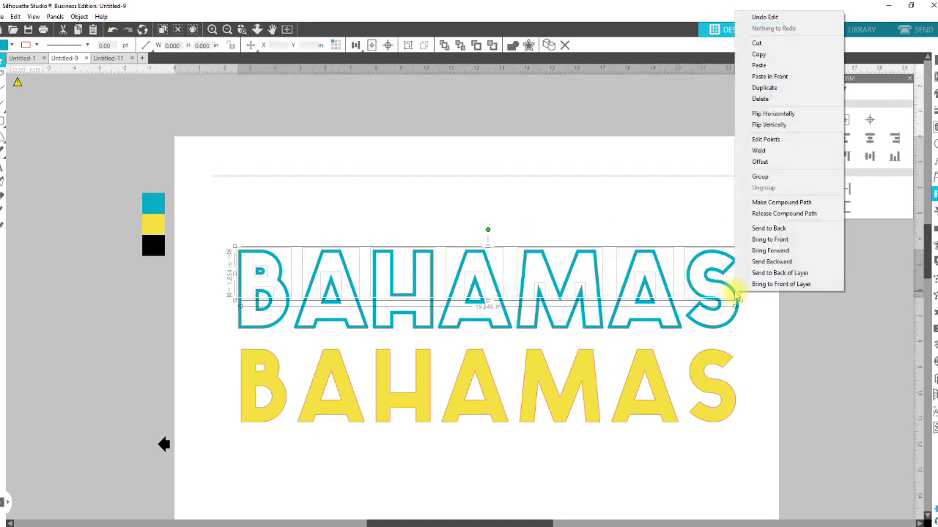
click(759, 178)
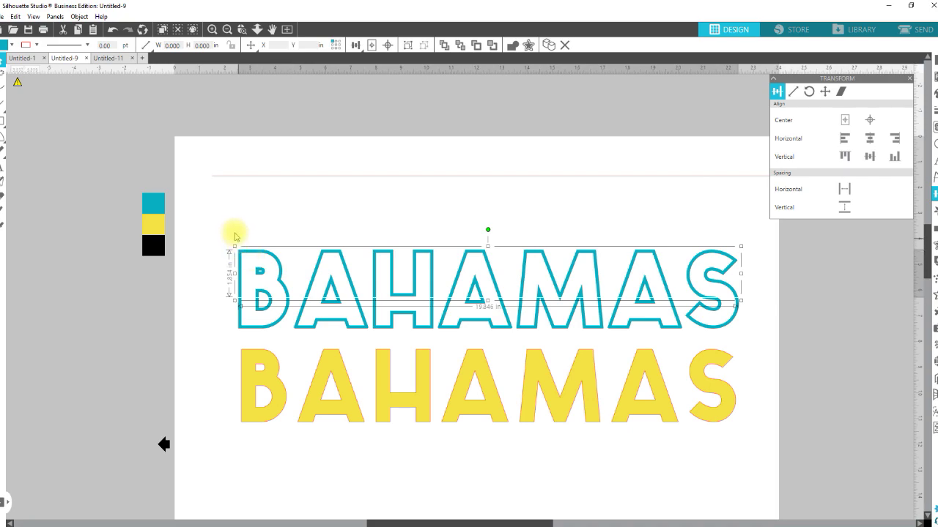
- Group the lower teal halves, move them below the yellow BAHAMAS, and lower the top half onto it
drag(230, 222, 748, 333)
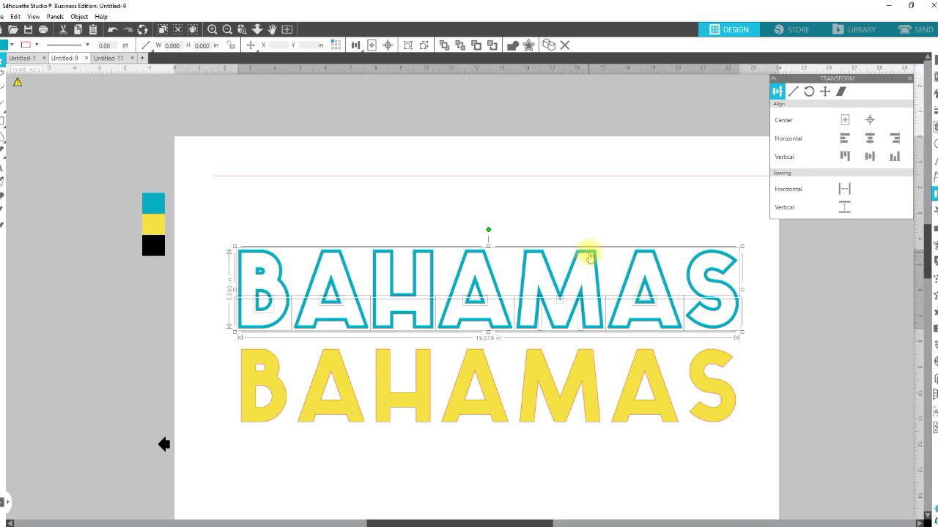
shift+click(589, 256)
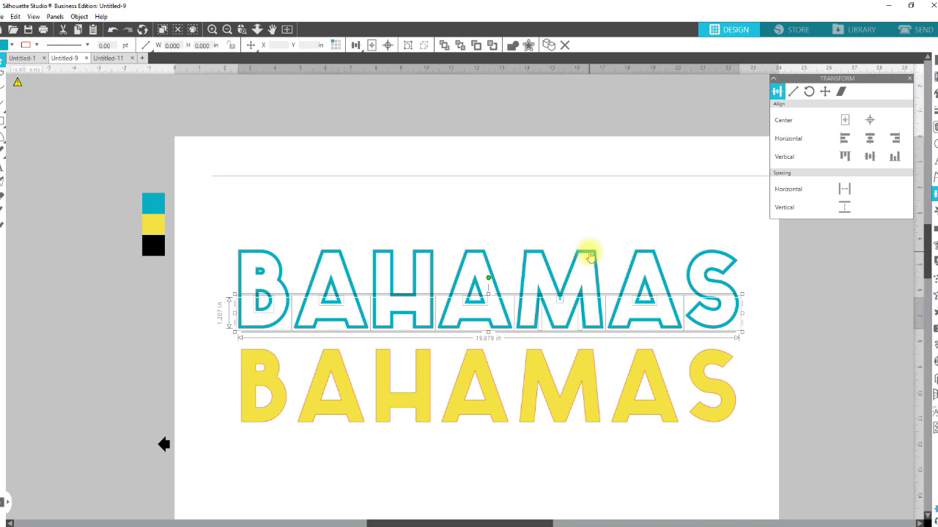
right_click(598, 330)
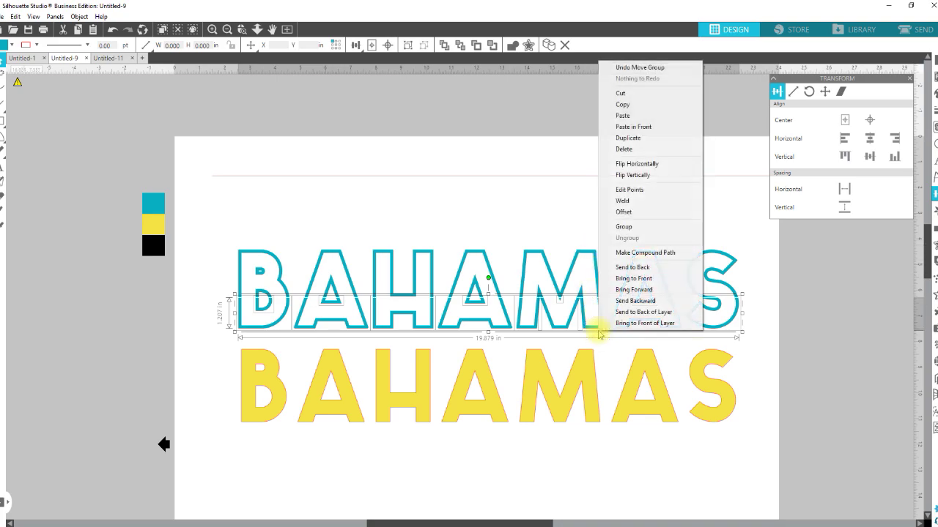
click(627, 227)
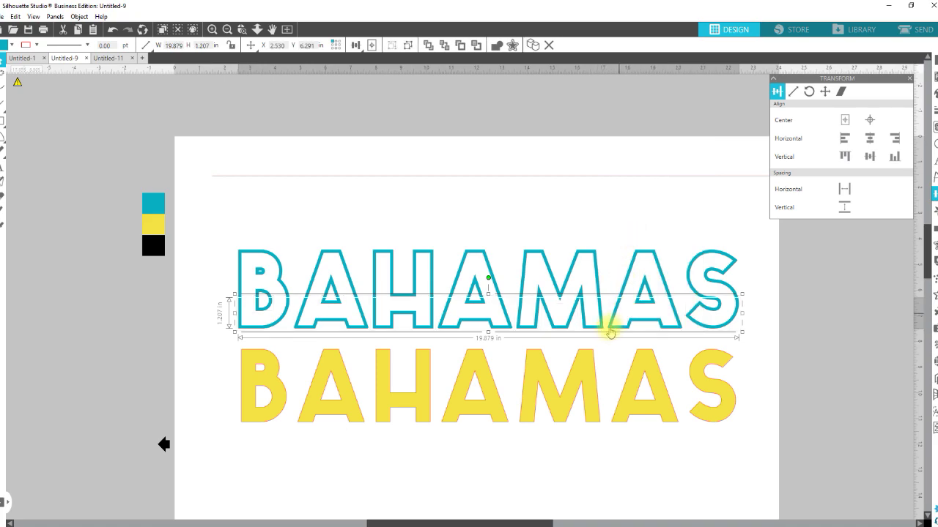
drag(603, 334, 601, 467)
drag(561, 293, 559, 341)
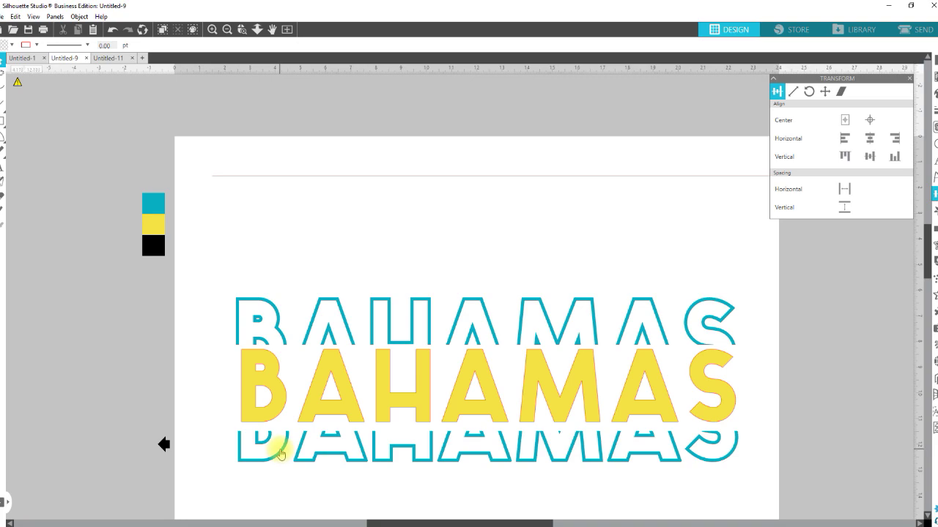
- Left-align the lower teal half, upper teal half and yellow BAHAMAS rows
click(279, 454)
shift+click(284, 338)
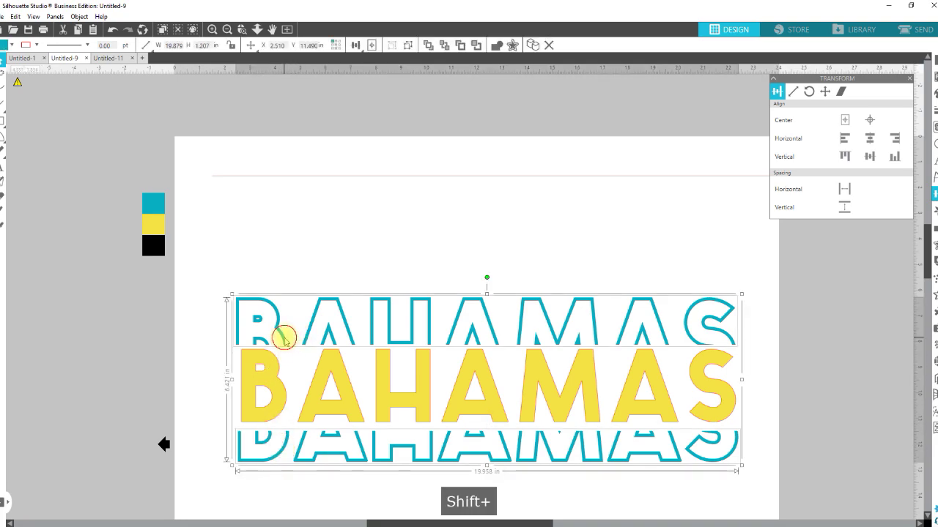
click(845, 140)
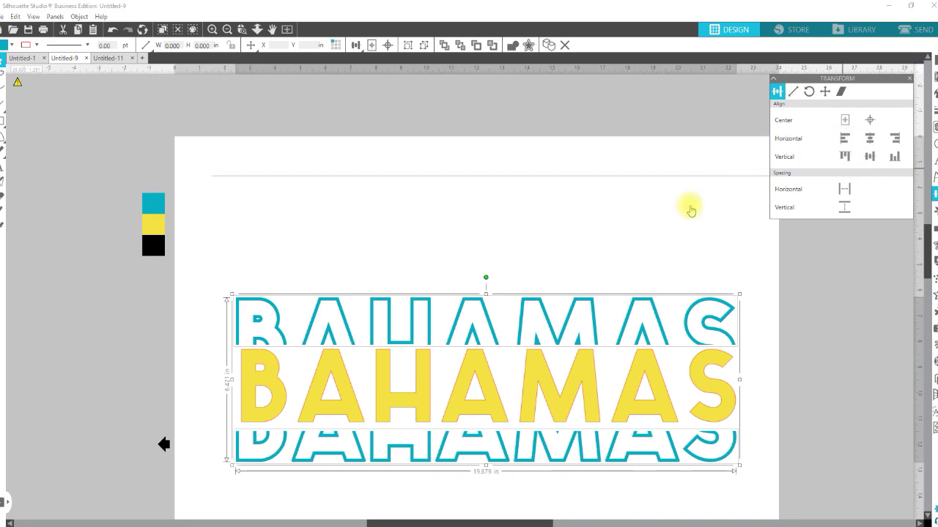
click(286, 241)
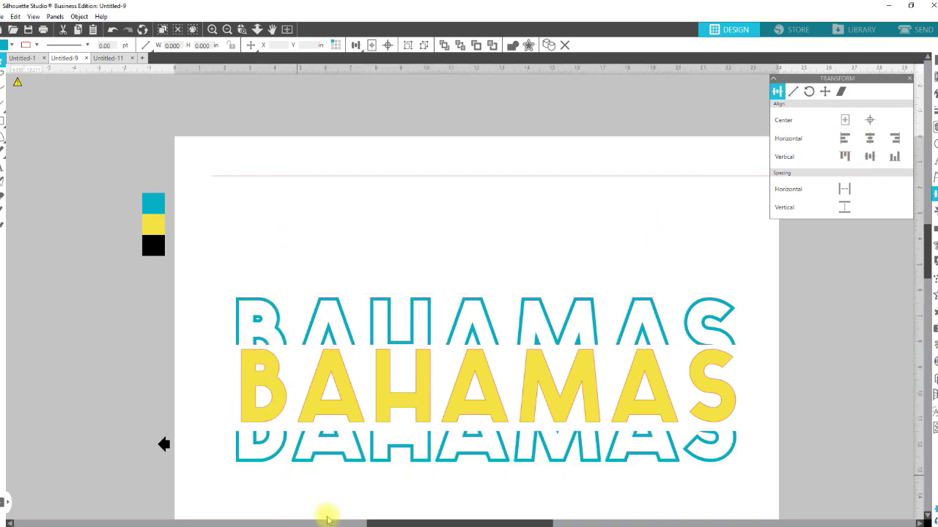
click(324, 511)
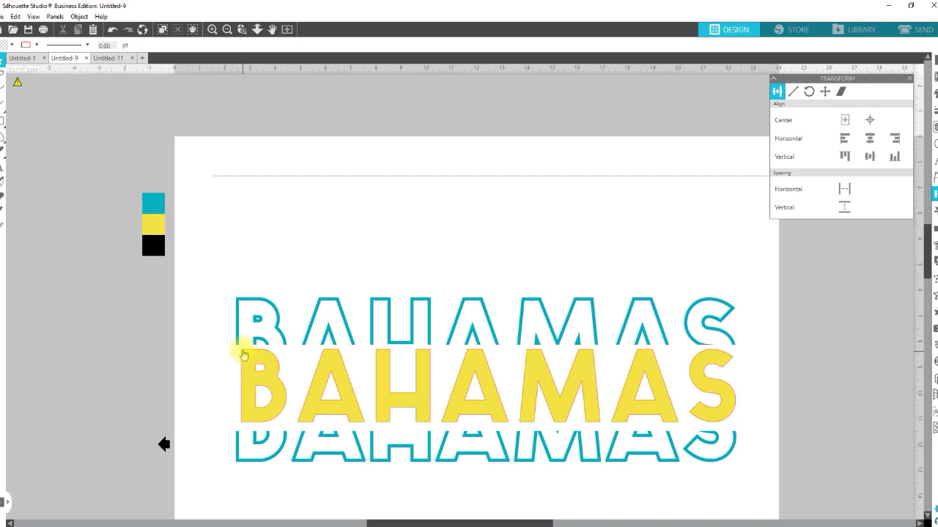
scroll(429, 383, up, 5)
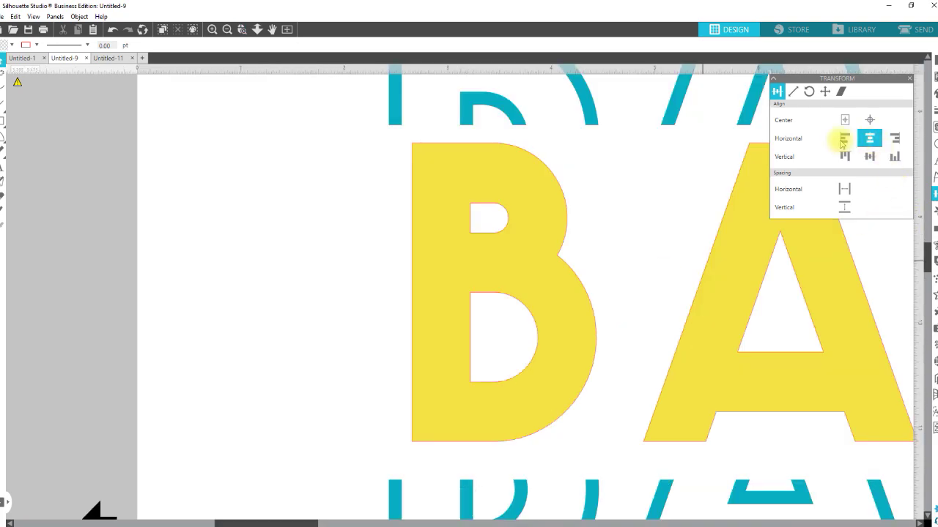
click(257, 29)
drag(285, 247, 506, 413)
click(845, 137)
click(257, 30)
drag(303, 331, 308, 203)
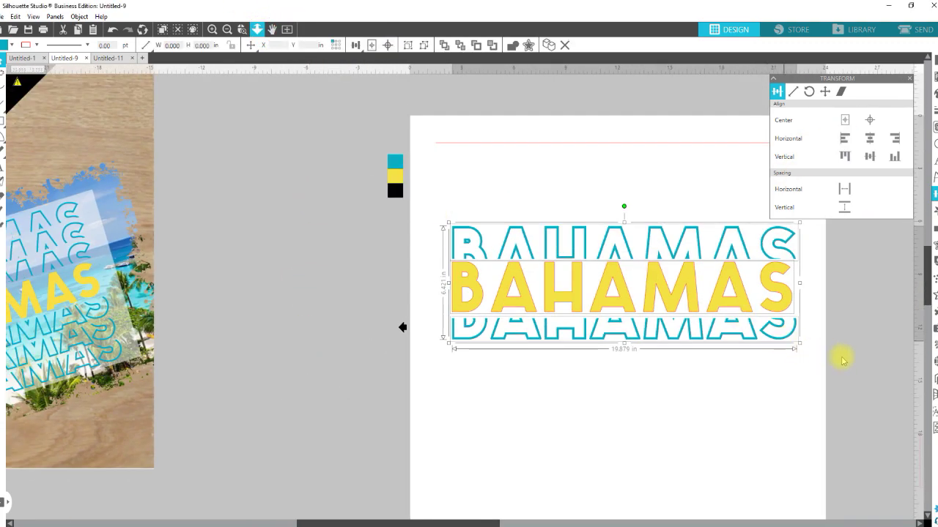
click(813, 322)
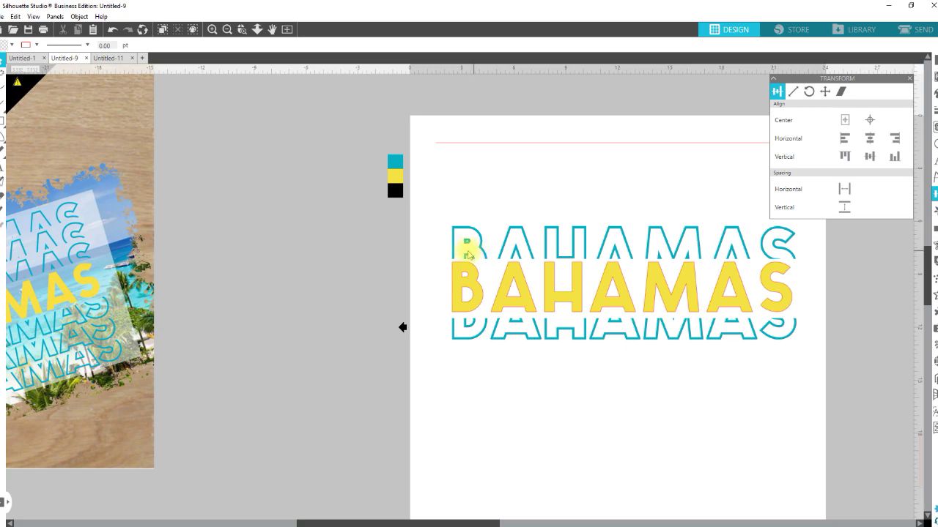
- Nudge the yellow BAHAMAS right to X 2.556 in so it matches the outlines
key(z)
drag(432, 227, 490, 346)
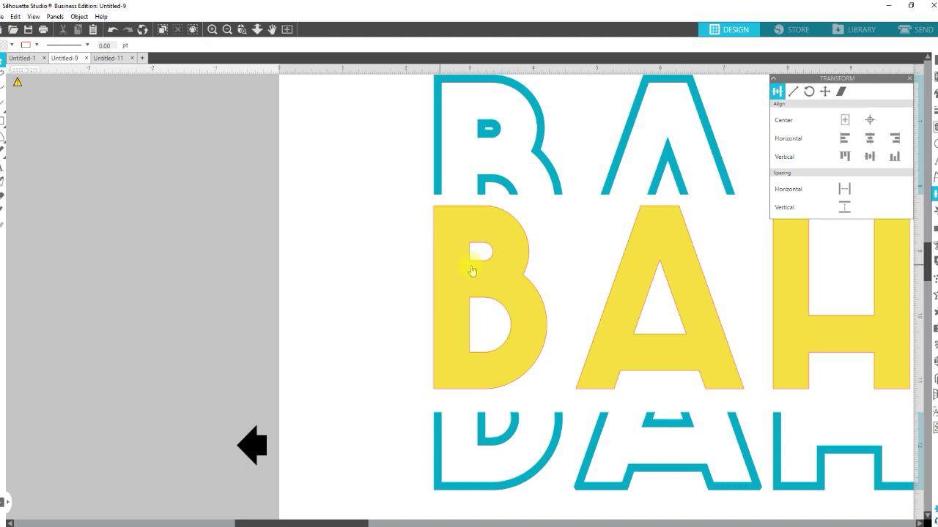
key(h)
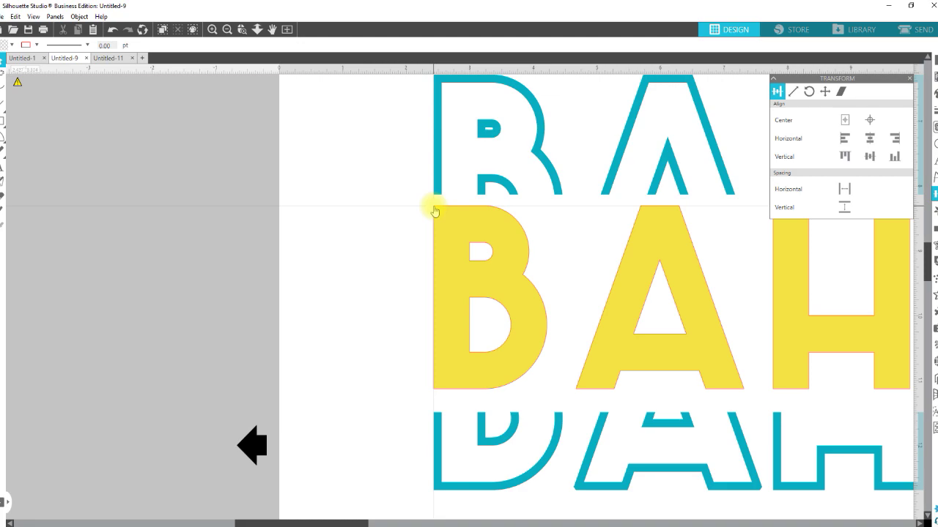
drag(432, 208, 442, 209)
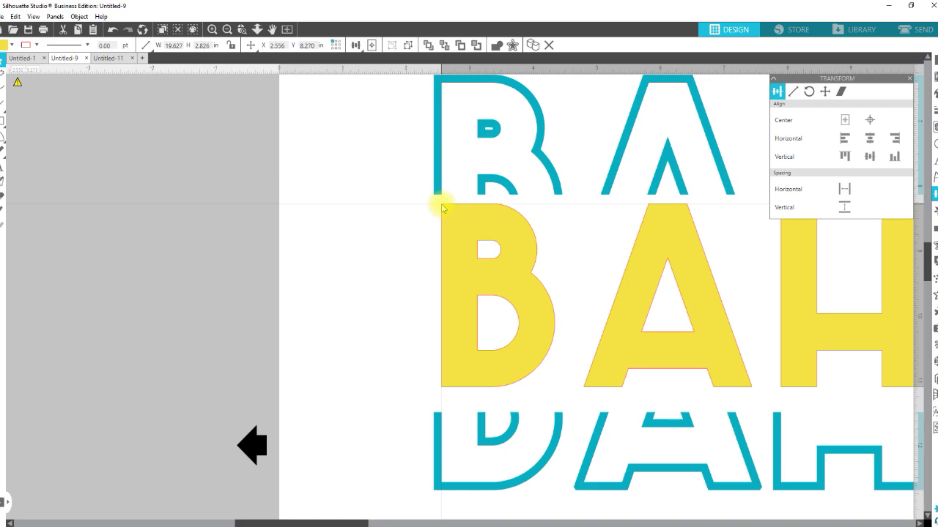
click(442, 208)
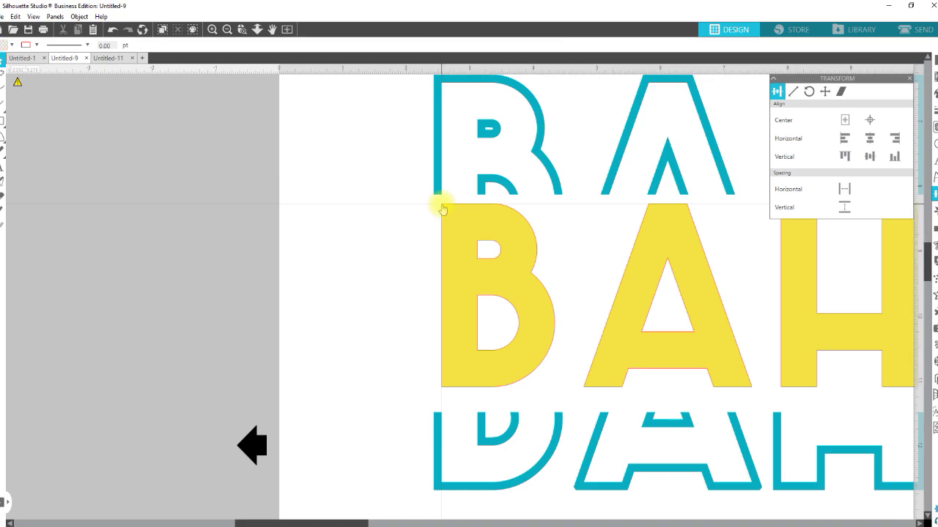
click(257, 29)
drag(489, 413, 480, 258)
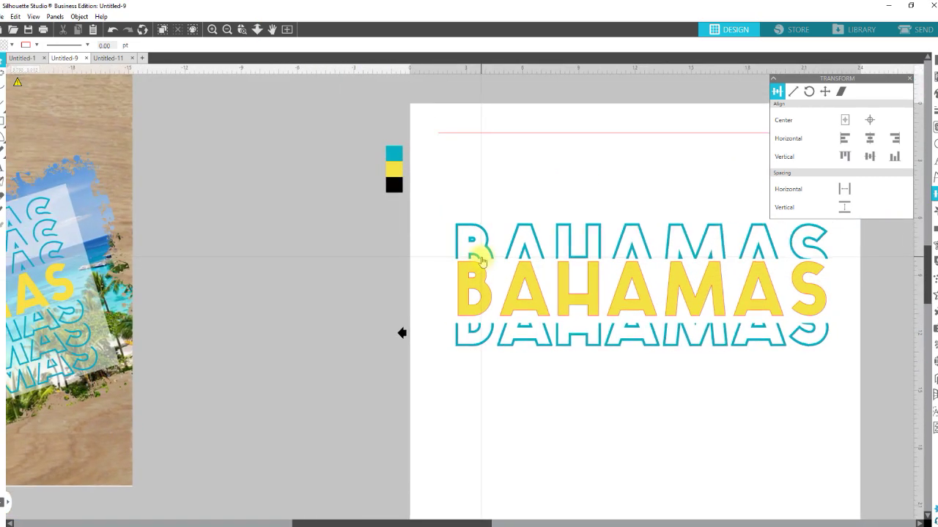
- Duplicate the upper teal row twice upward with Ctrl+Up, then select the bottom row for replicating
key(h)
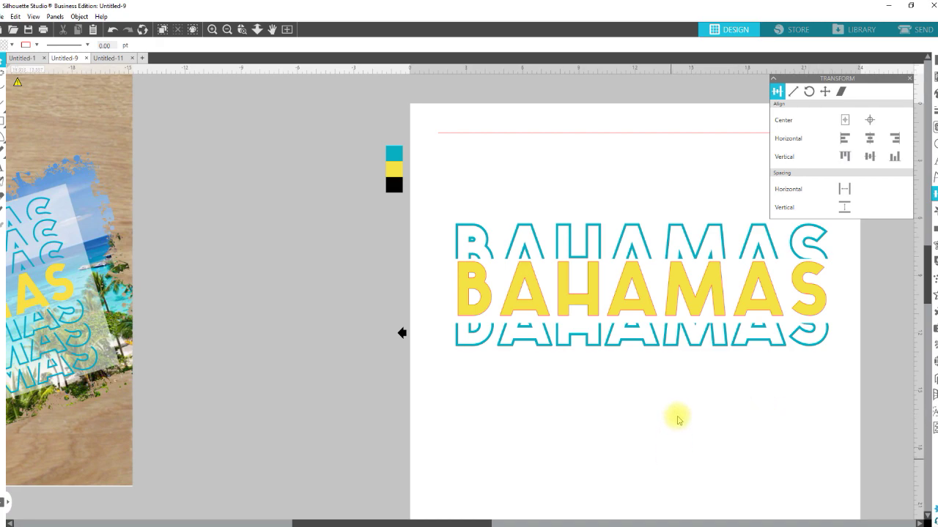
drag(421, 234, 836, 258)
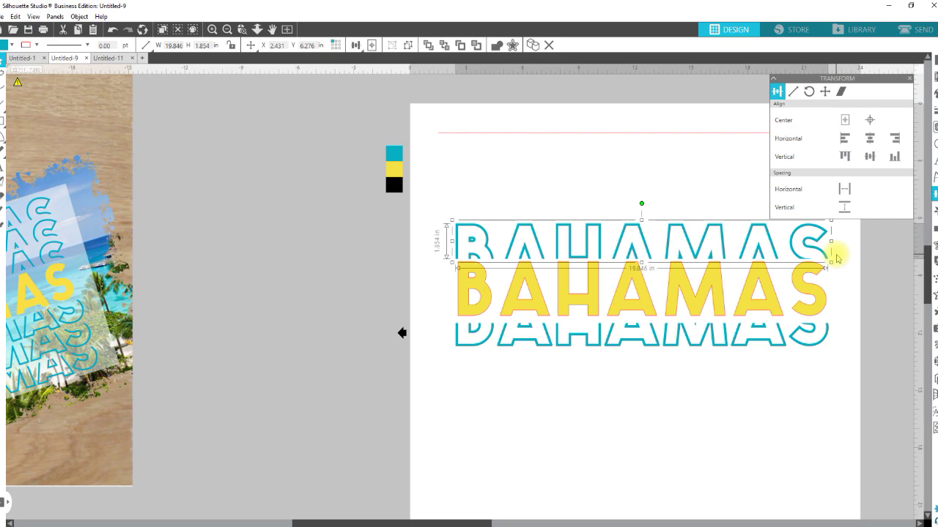
key(f)
key(ctrl+Up)
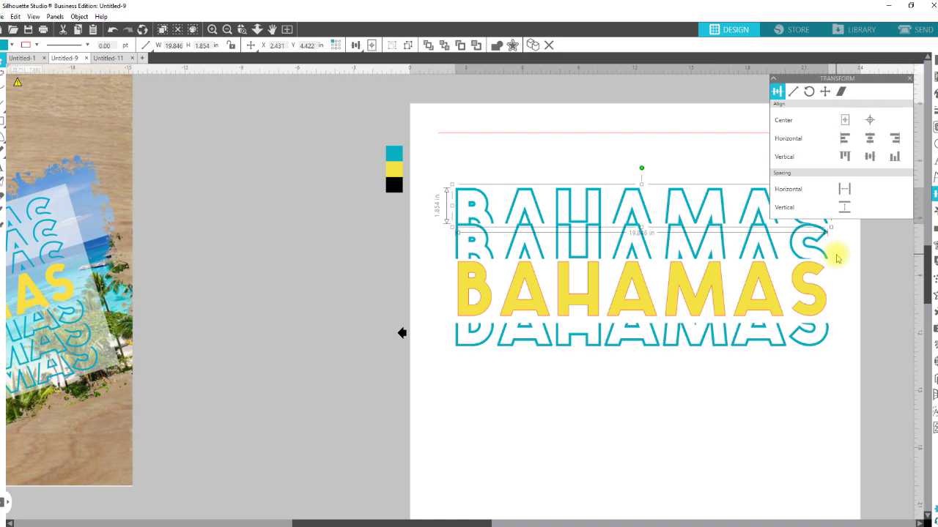
key(ctrl+Up)
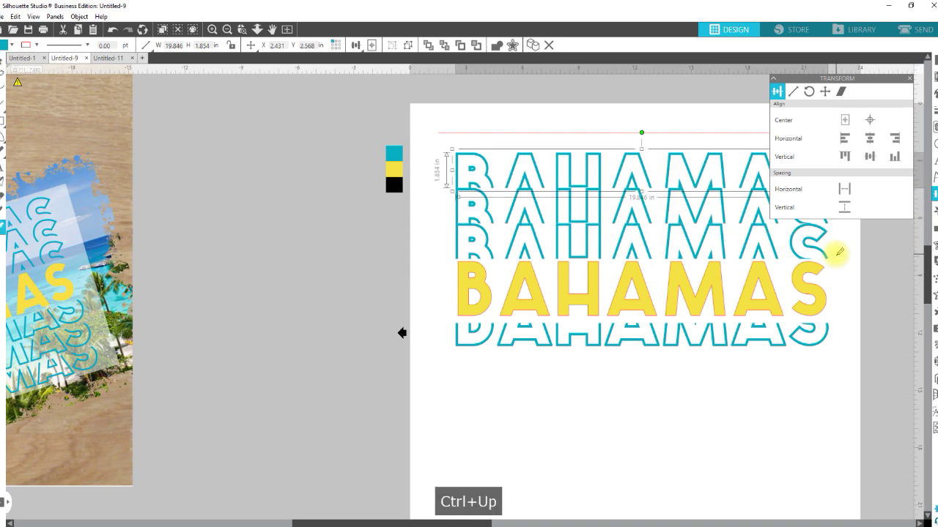
click(813, 344)
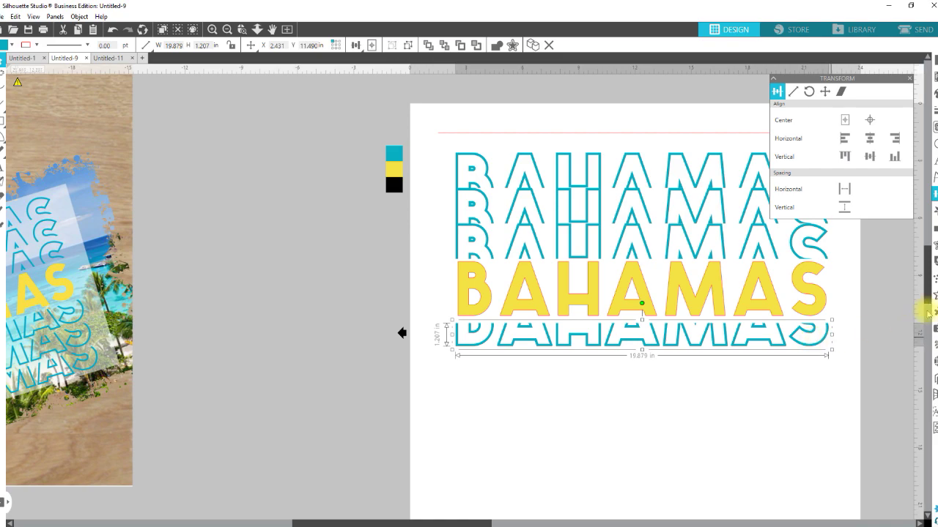
click(933, 211)
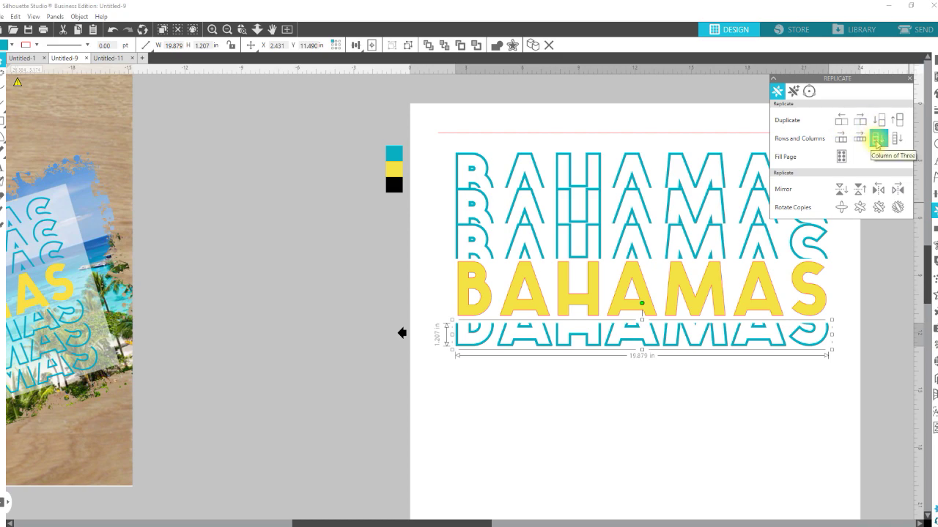
- Replicate the bottom teal row into three copies below it, then select the upper outline rows
click(877, 141)
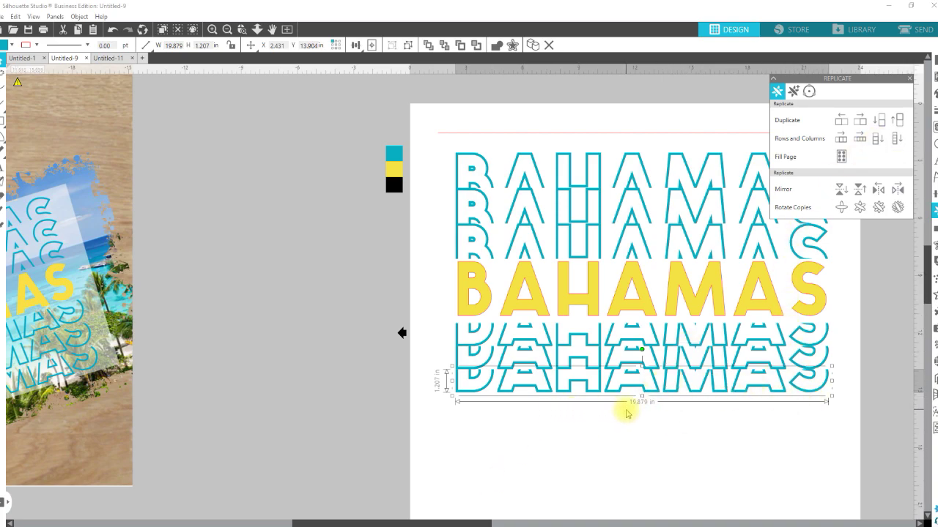
click(593, 422)
click(539, 248)
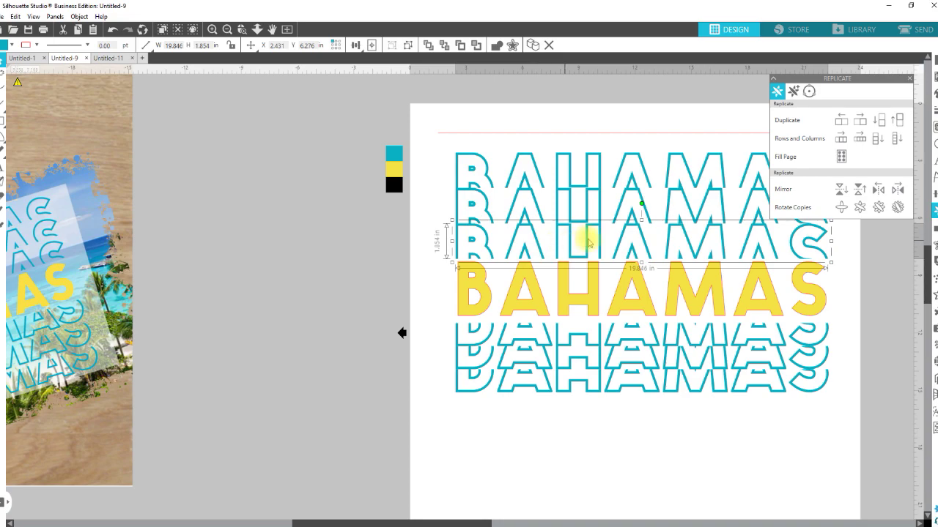
click(632, 212)
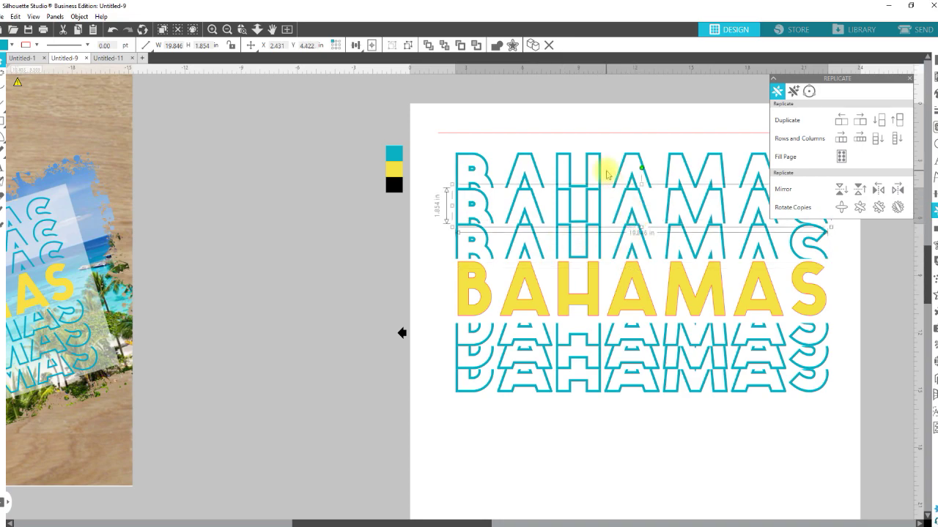
- Nudge the second row, raise the top row to Y 2.382 in, and select the three upper rows
key(Down)
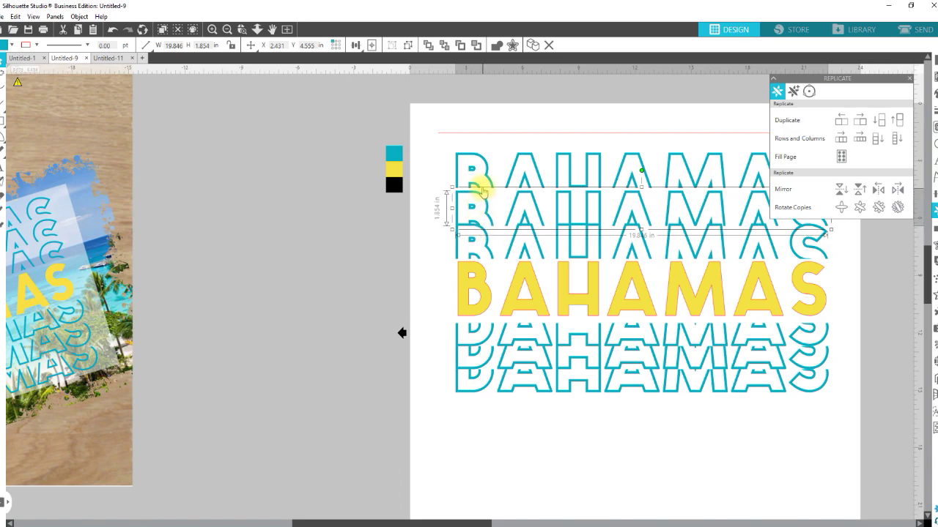
key(Up)
key(Up)
key(Up)
key(Up)
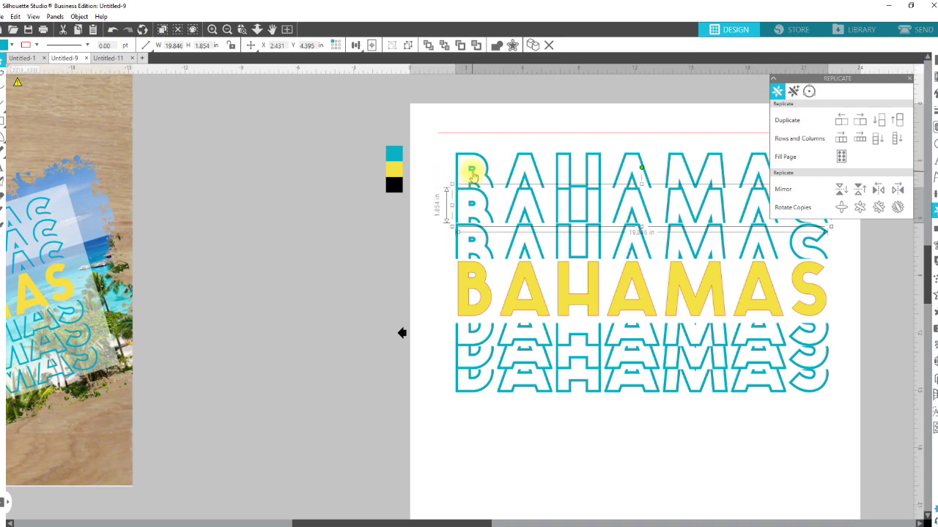
click(472, 176)
key(Up)
key(Up)
key(Up)
key(Up)
key(Up)
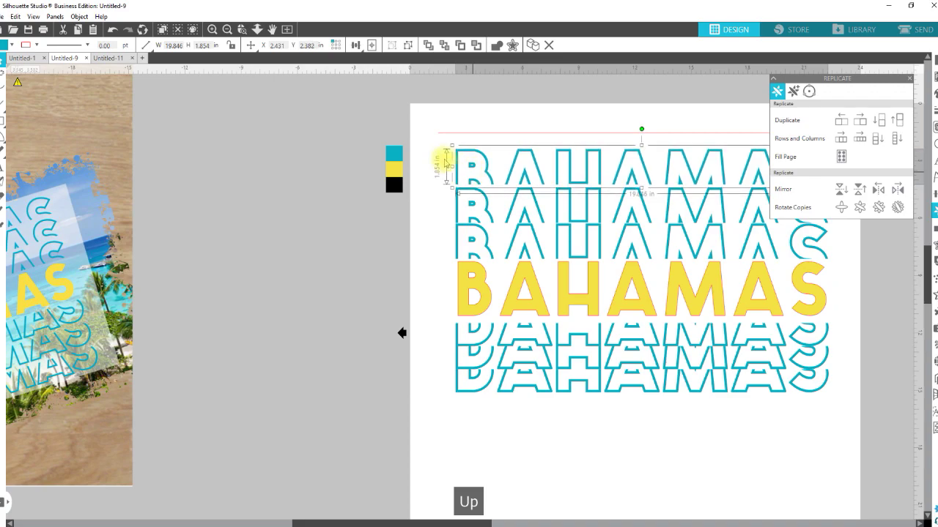
drag(443, 167, 505, 251)
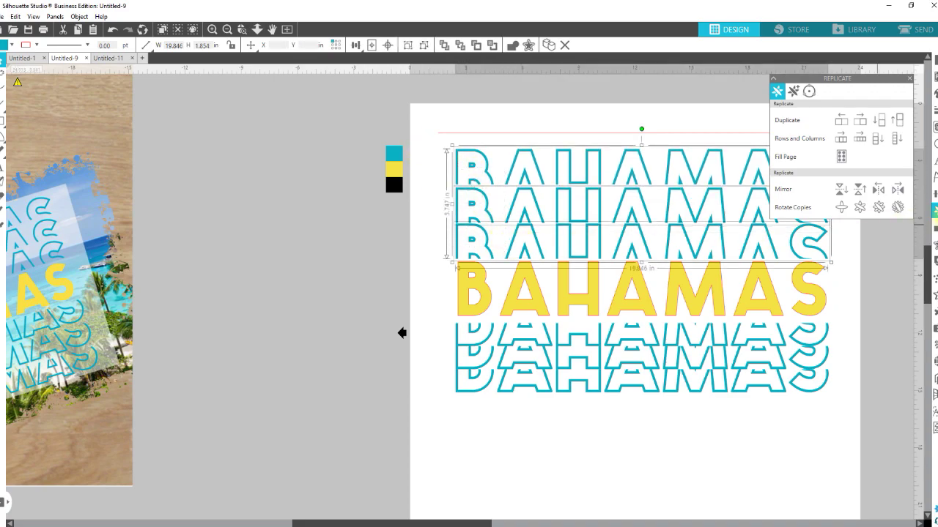
- Apply Vertical Spacing to the three upper teal rows, then select the bottom row
click(934, 193)
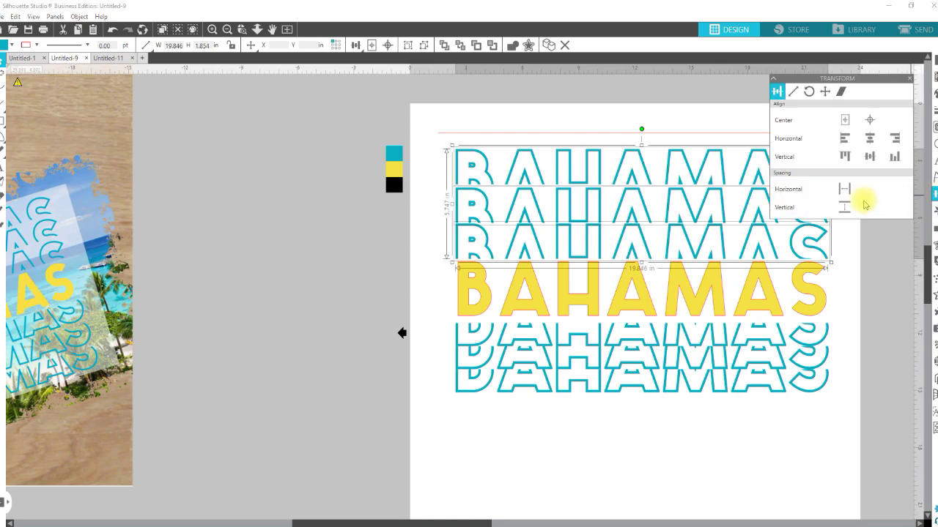
click(844, 208)
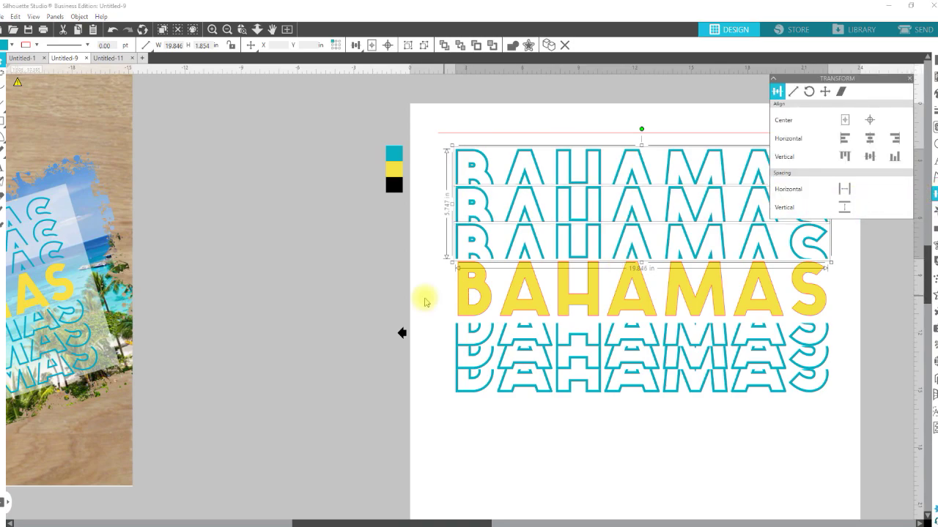
click(403, 288)
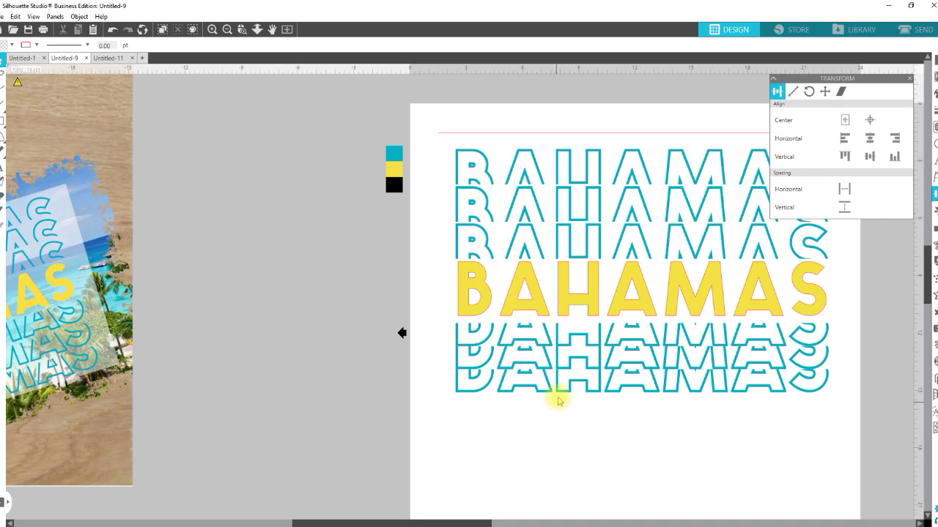
click(549, 390)
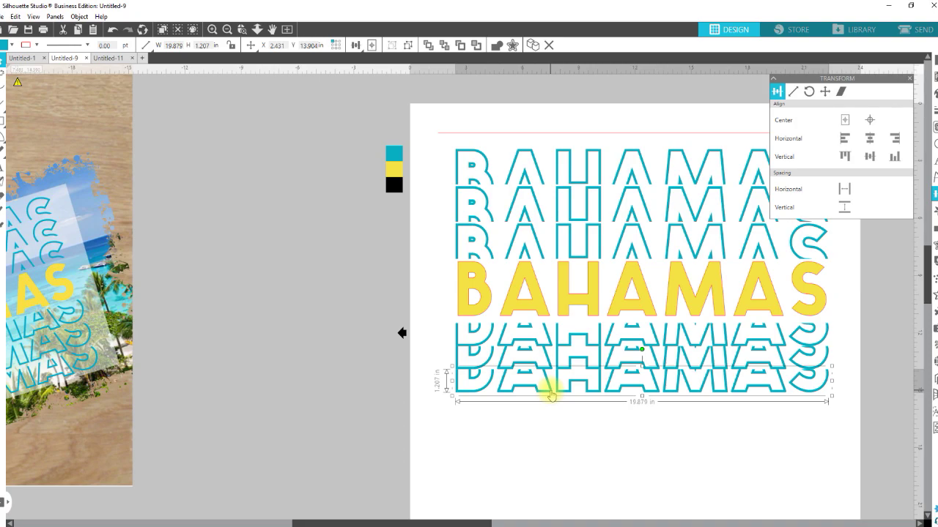
- Move the bottom row further down and apply Vertical Spacing to the three lower teal rows
key(shift+Down)
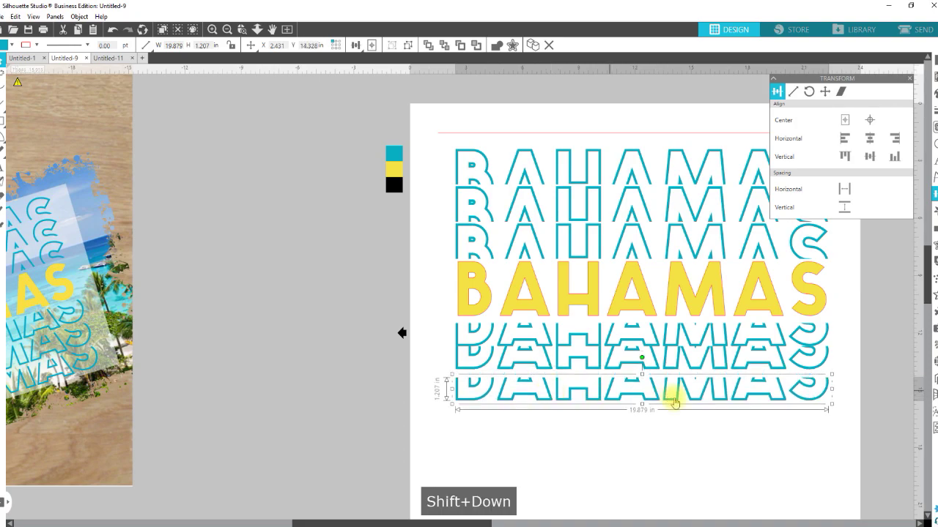
shift+click(762, 353)
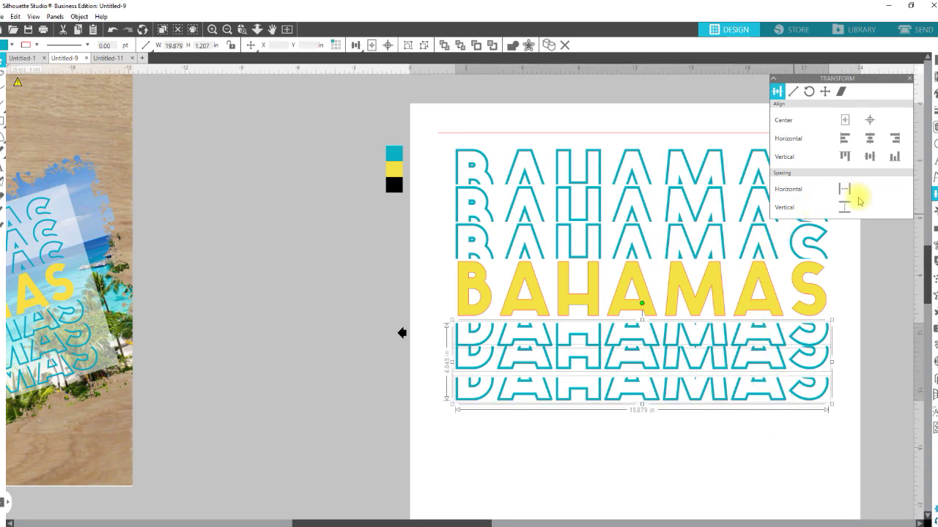
click(844, 208)
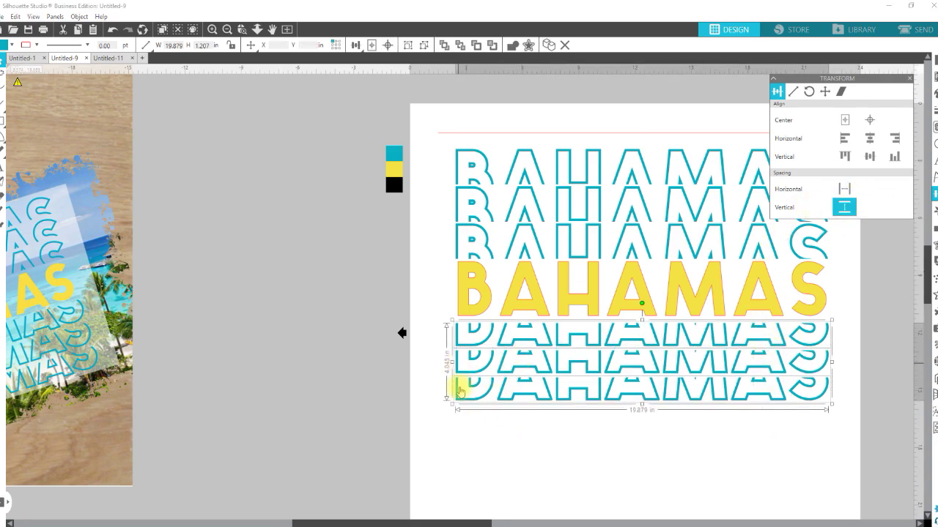
click(520, 433)
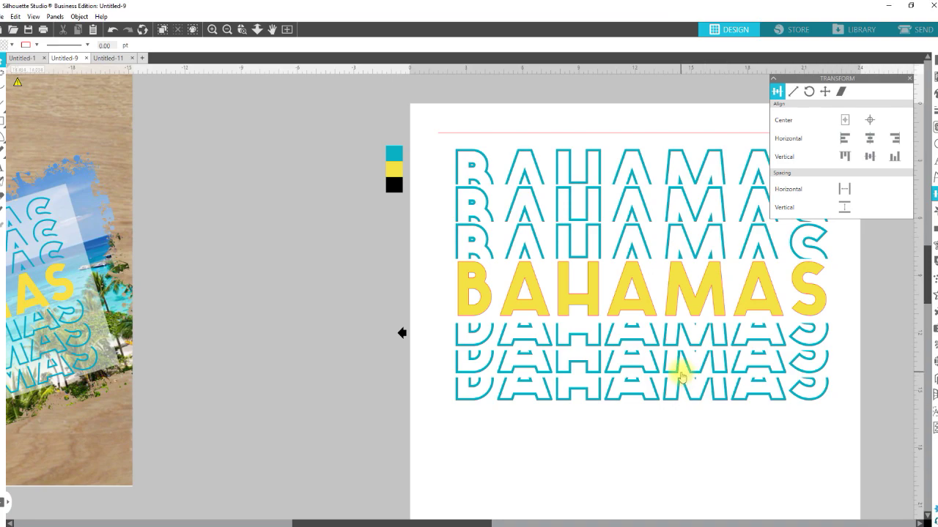
drag(814, 450, 489, 158)
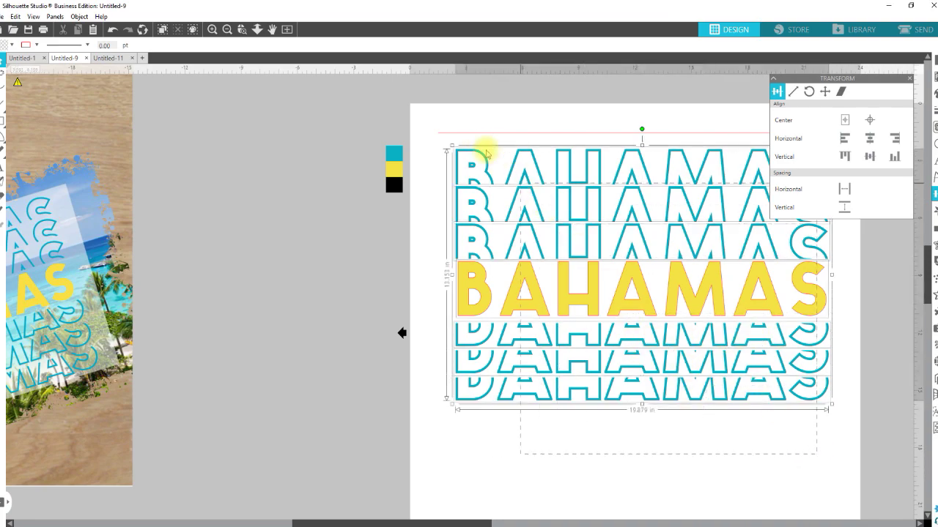
click(38, 45)
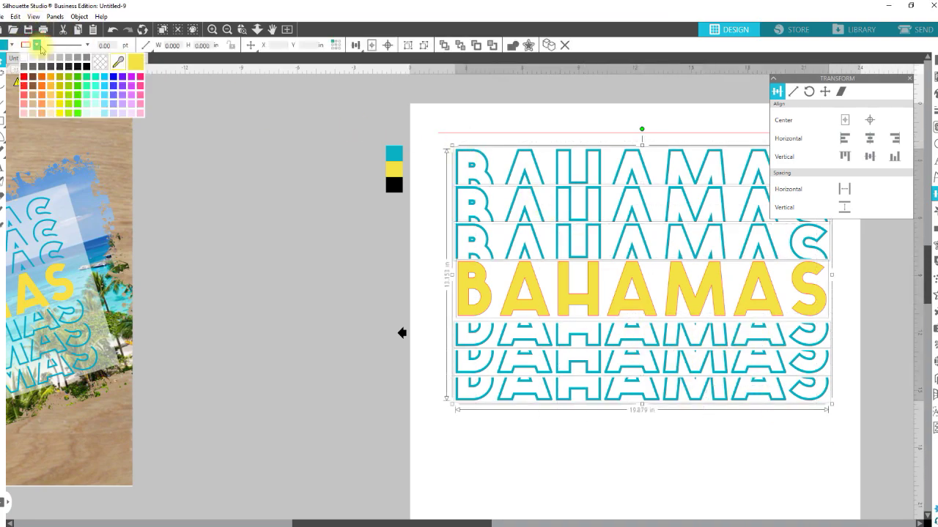
click(118, 62)
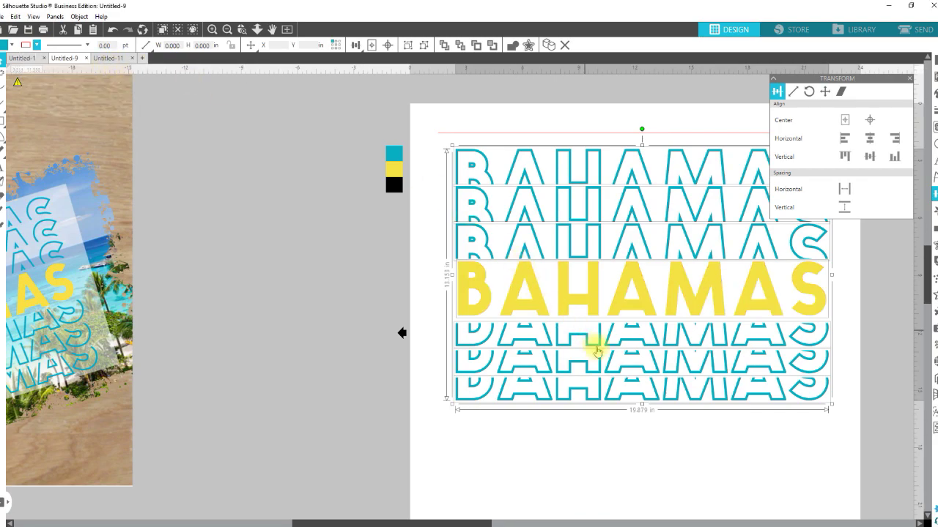
key(space)
drag(656, 423, 502, 450)
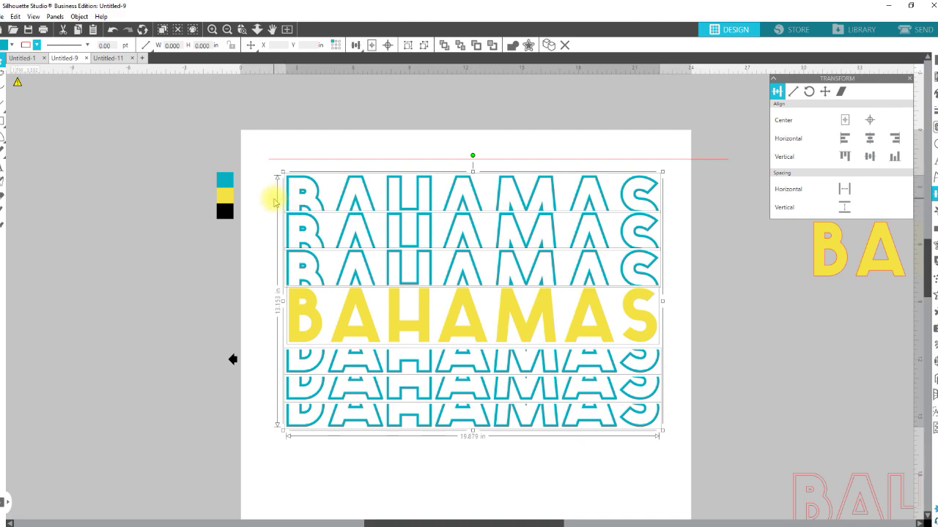
mouse_move(13, 122)
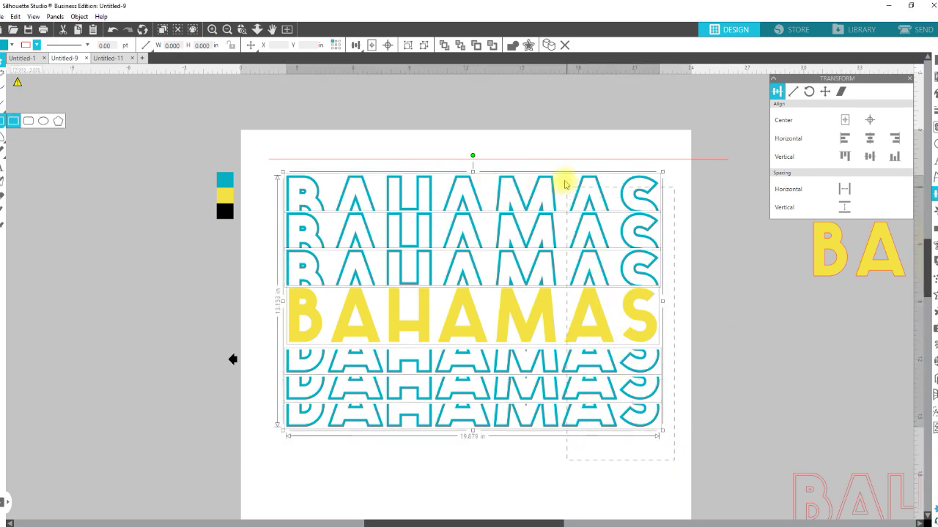
- Group all the BAHAMAS rows and draw a tall rectangle over the design's left part
right_click(578, 186)
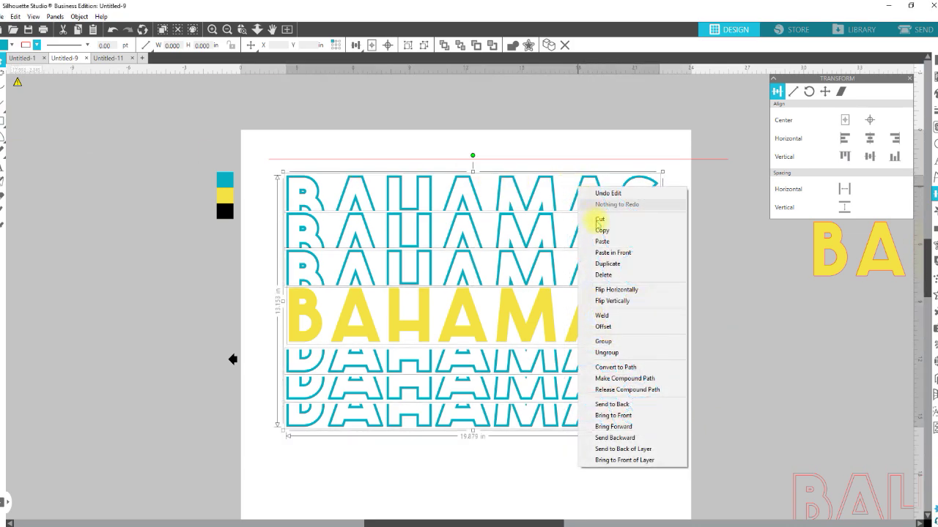
click(621, 343)
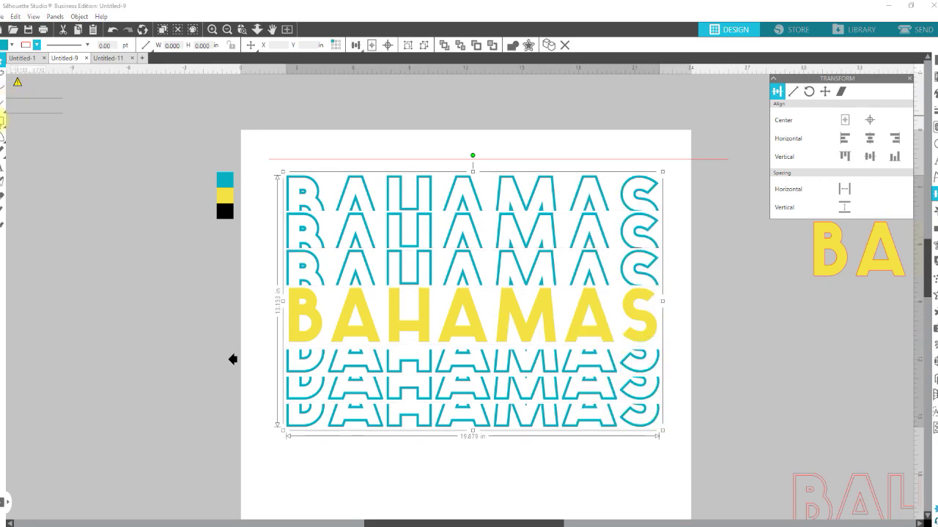
click(3, 121)
mouse_move(274, 170)
mouse_down()
mouse_move(330, 297)
mouse_move(364, 439)
mouse_move(454, 454)
mouse_up()
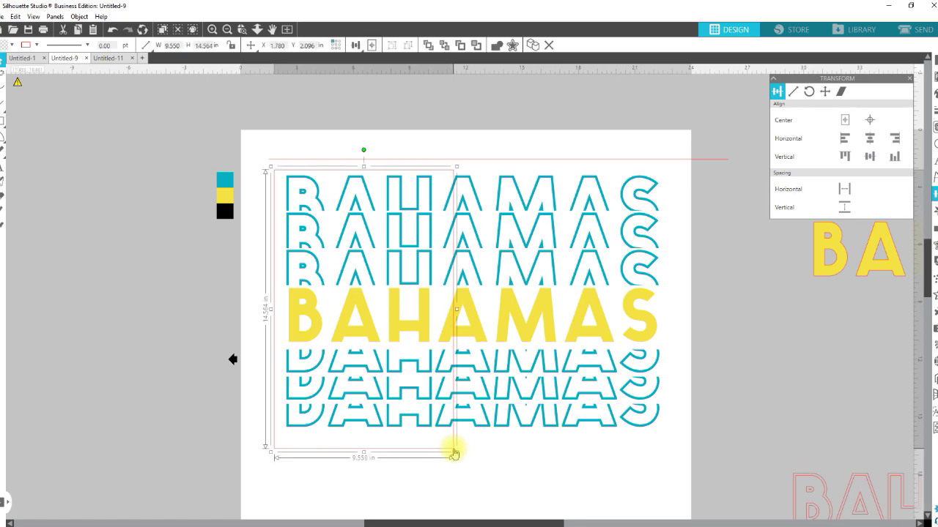
- Centre the 9.55 × 14.564 in rectangle and the text on each other horizontally and vertically
drag(586, 468, 392, 182)
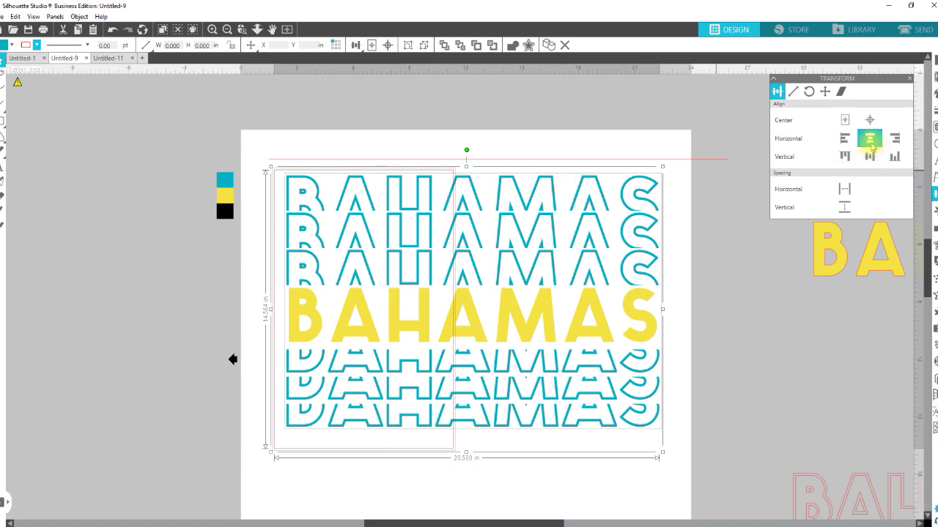
click(870, 139)
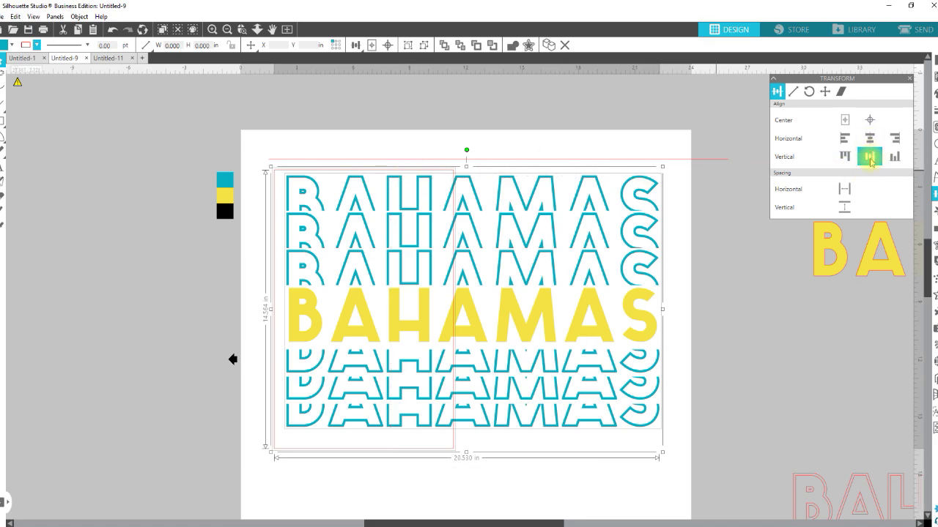
click(869, 156)
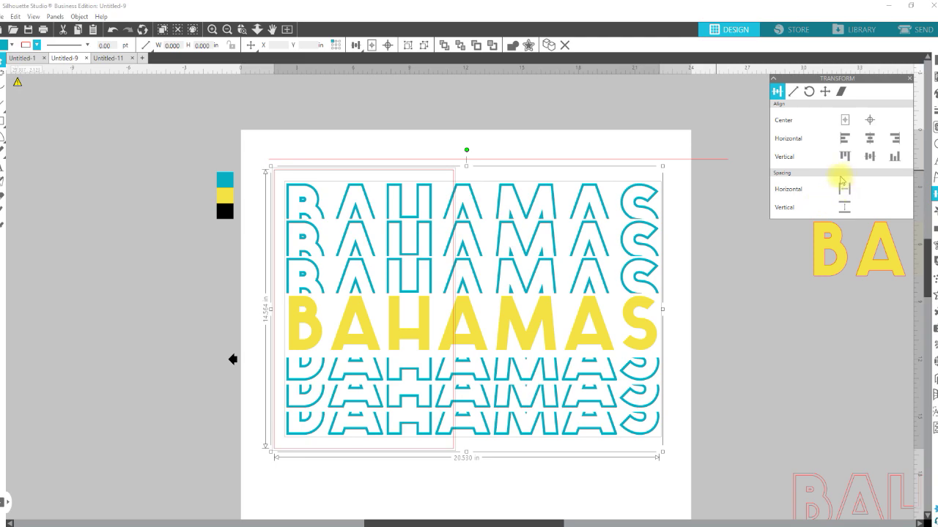
click(688, 401)
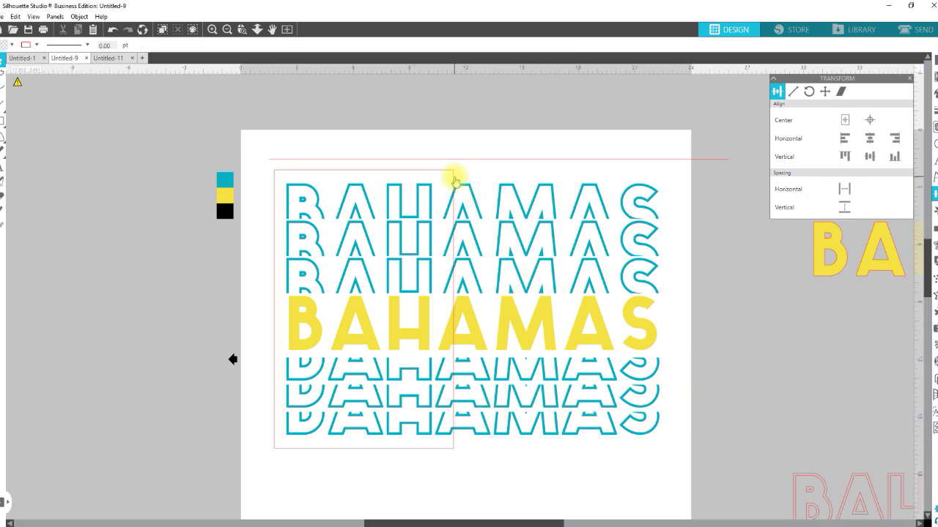
click(447, 171)
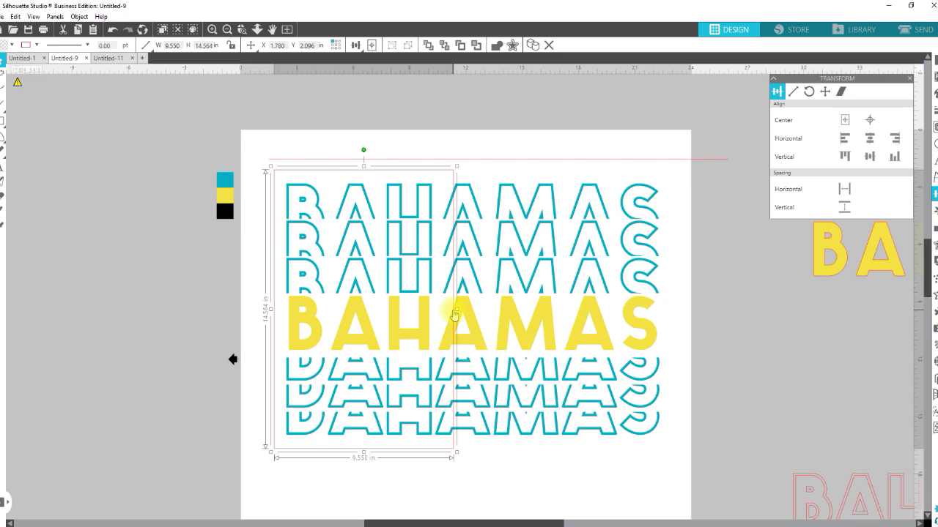
key(Escape)
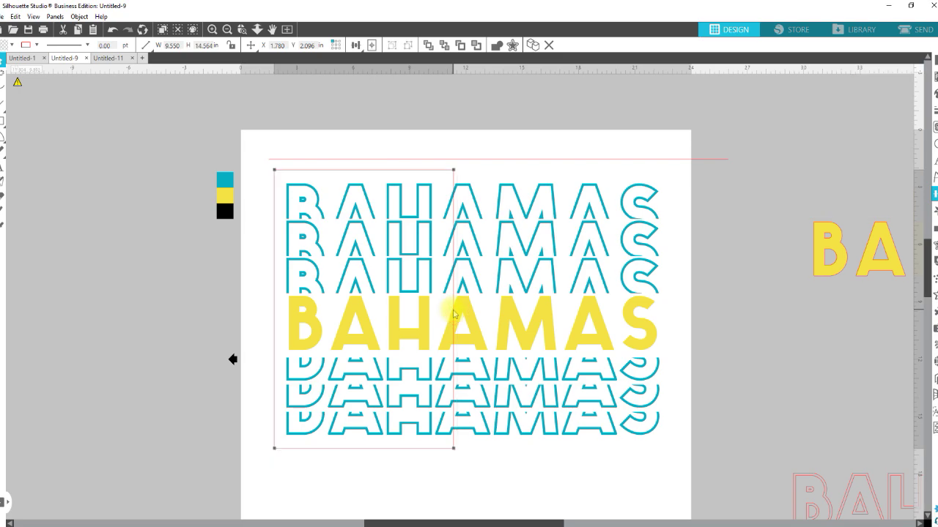
- Delete the rectangle's bottom-right corner point to form a right-pointing triangle
double_click(453, 312)
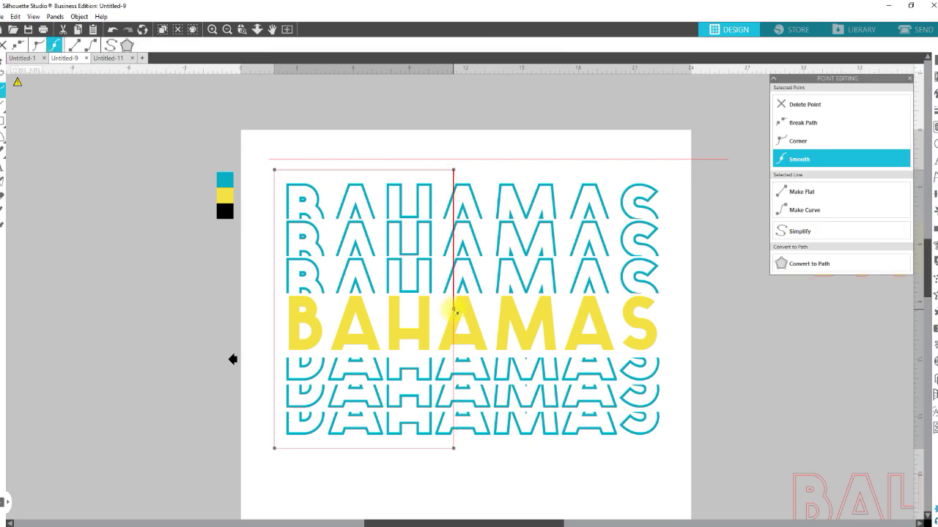
click(453, 170)
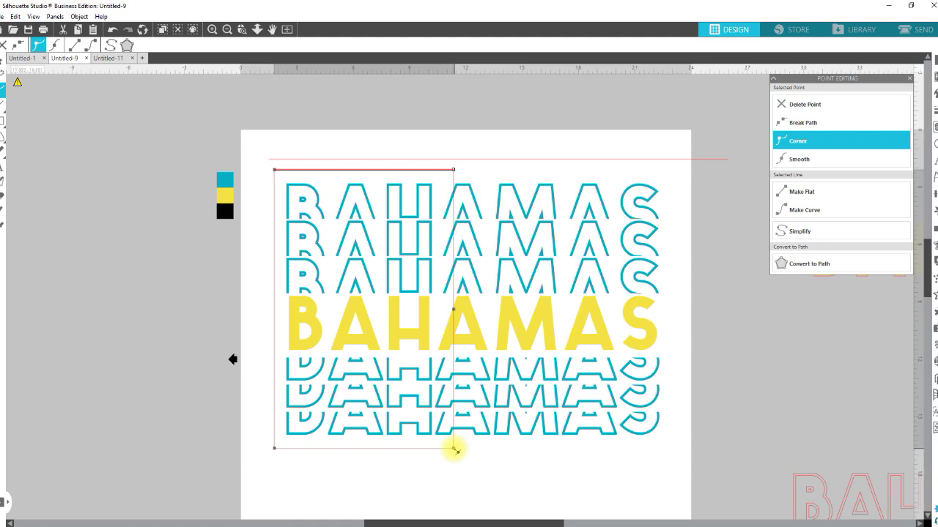
shift+click(453, 448)
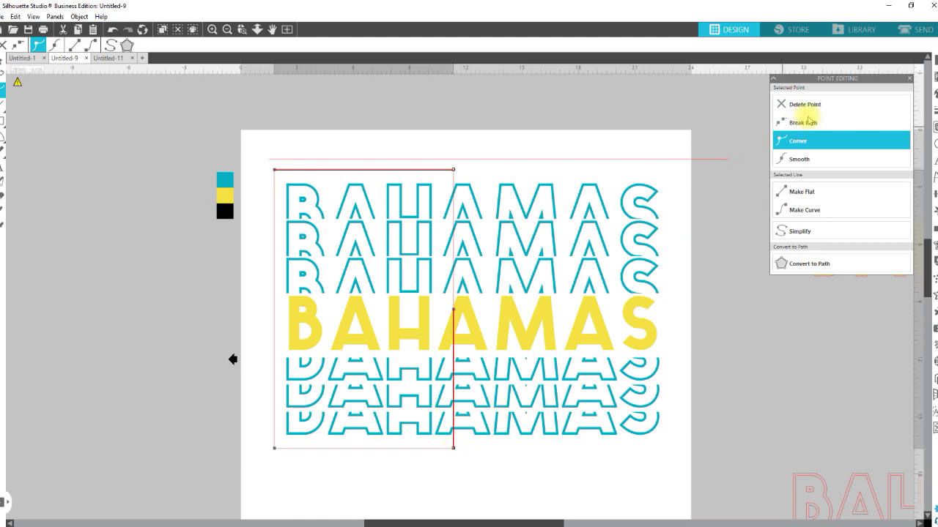
click(814, 109)
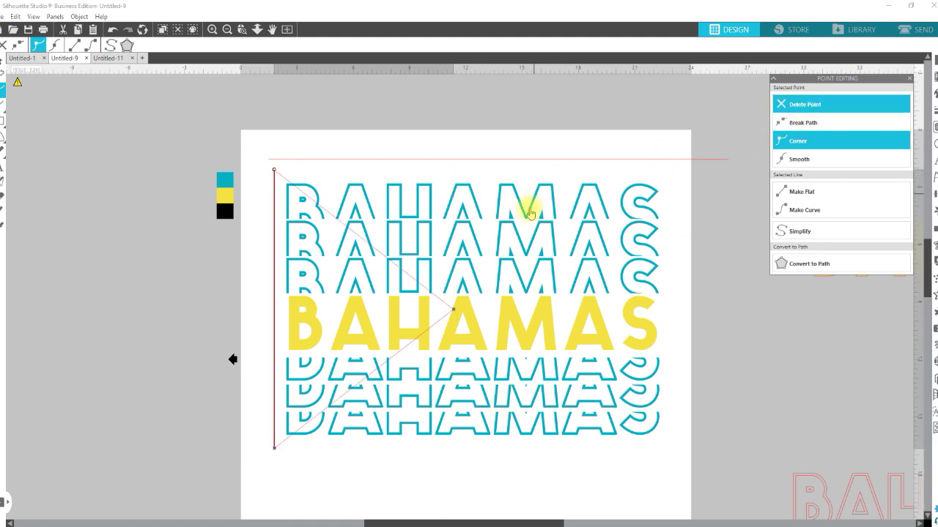
click(506, 452)
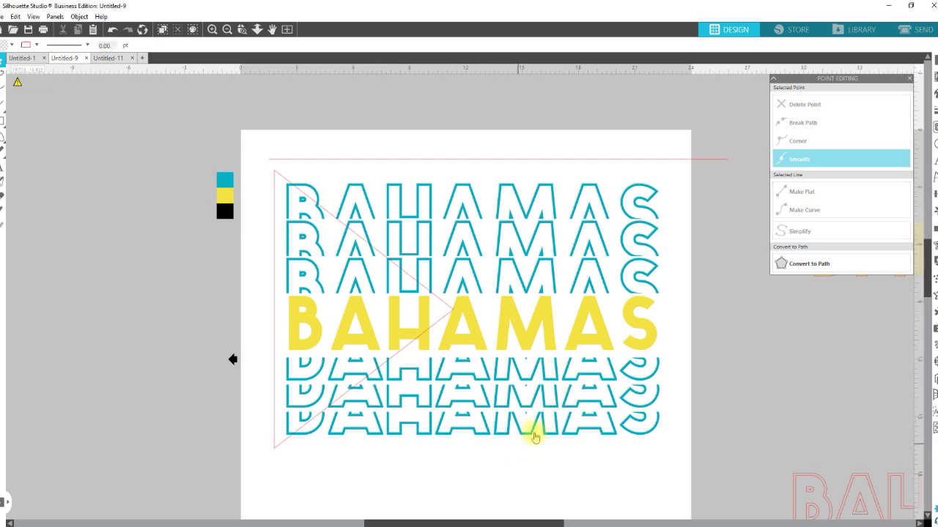
- Select the whole BAHAMAS design and choose an option from its right-click menu
click(557, 432)
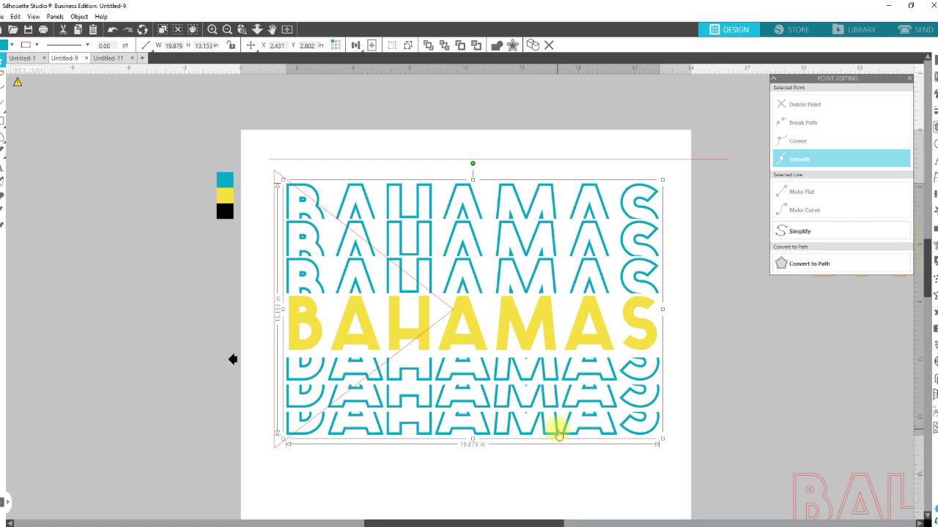
right_click(557, 432)
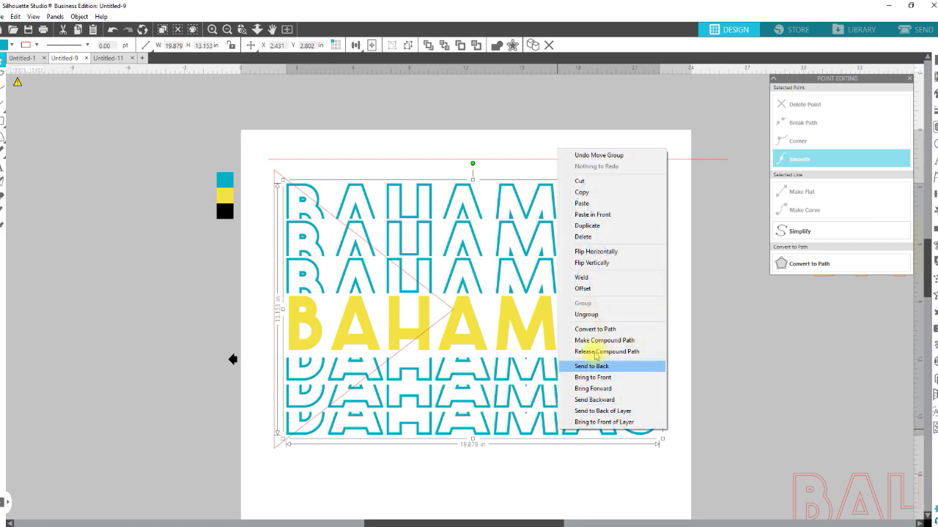
click(590, 193)
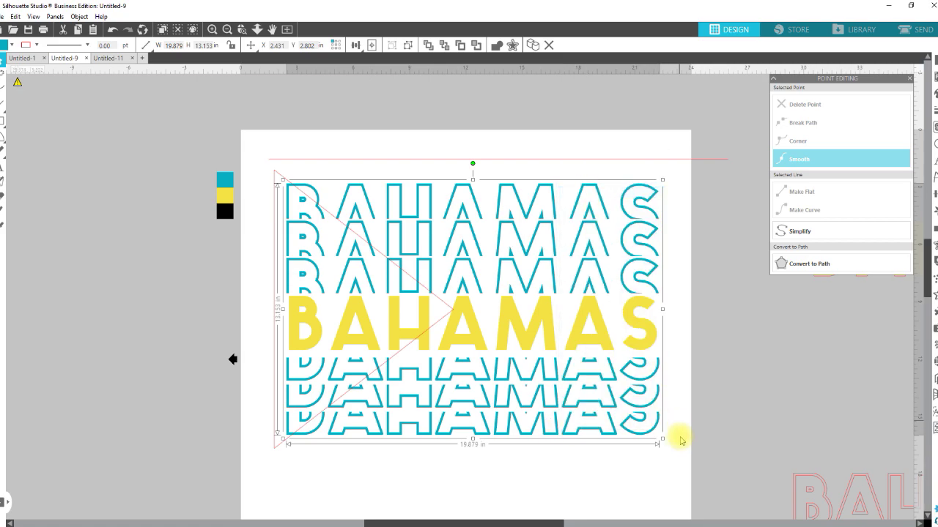
- Alt-drag a copy of the whole BAHAMAS design above the page and reselect the original
drag(666, 457, 324, 254)
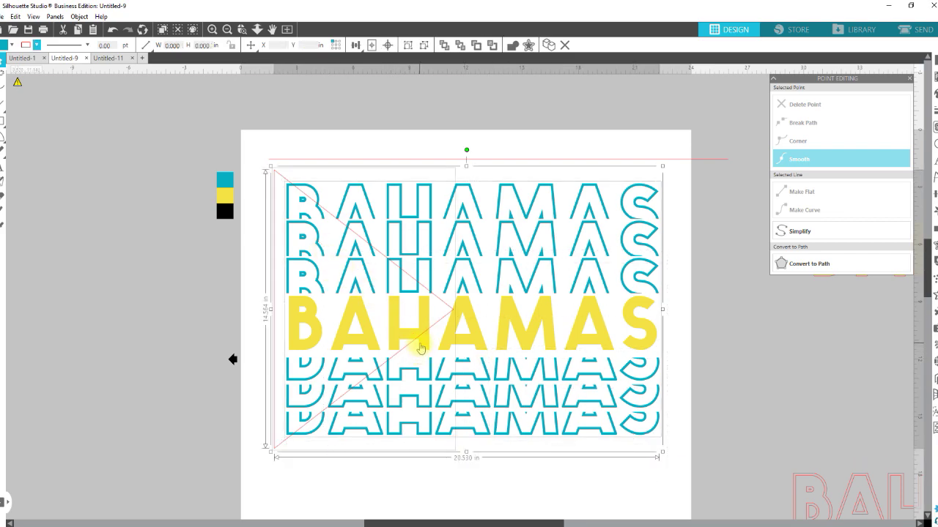
drag(421, 347, 435, 66)
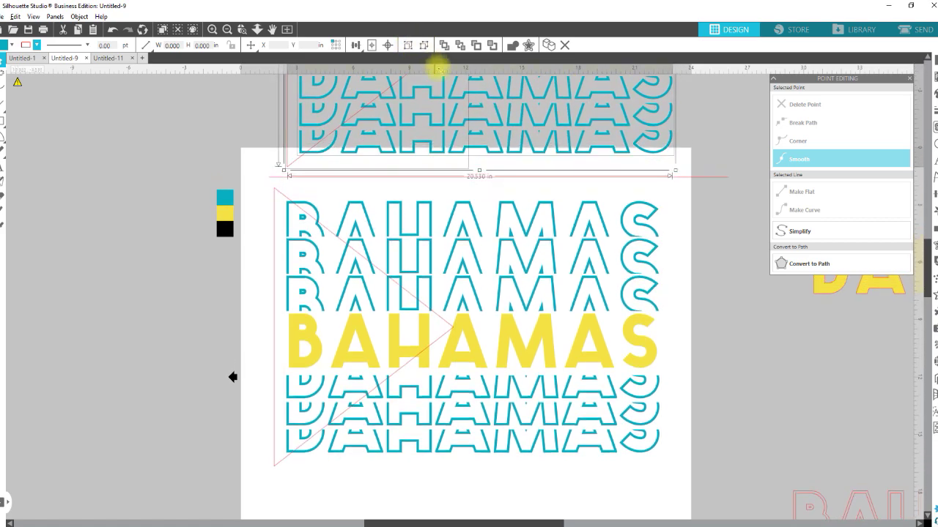
drag(615, 488, 333, 342)
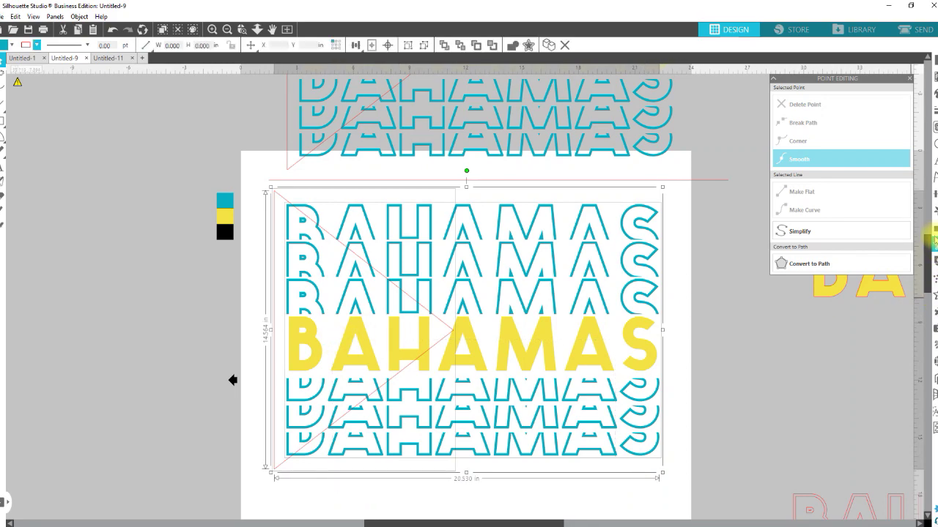
- Trial-crop the original to the triangle, fill it black and group it, then undo back to uncropped
click(935, 229)
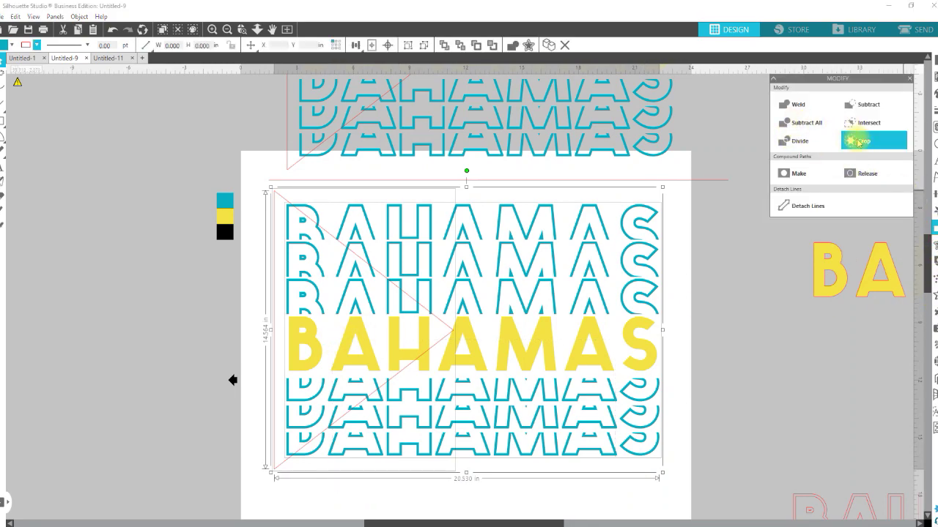
click(863, 143)
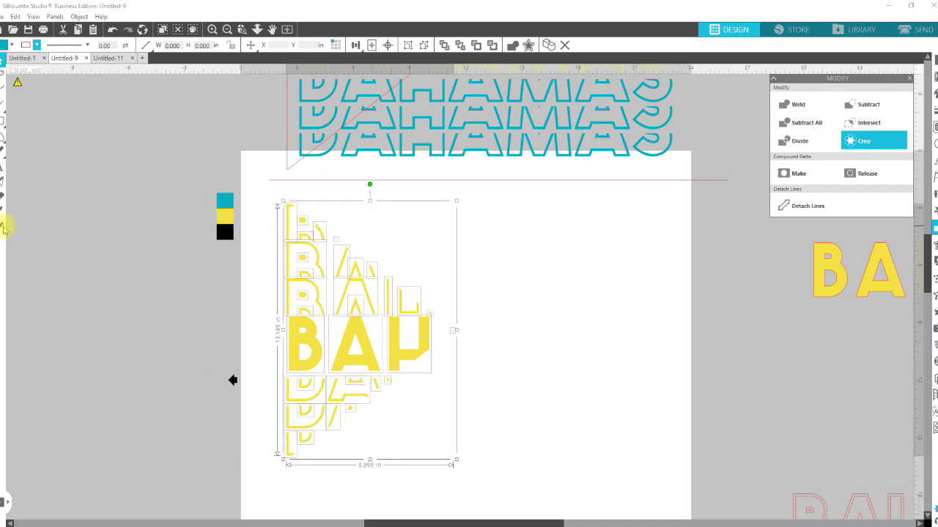
click(3, 228)
click(225, 233)
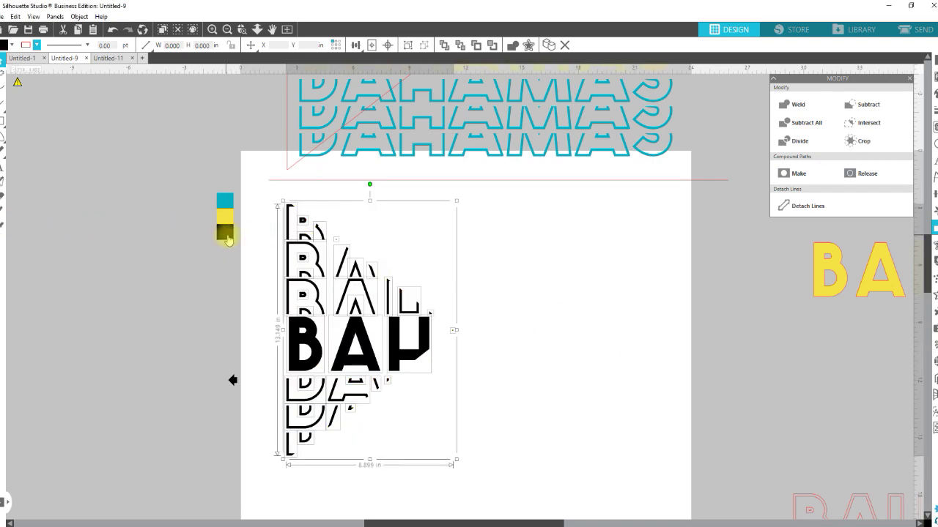
right_click(419, 336)
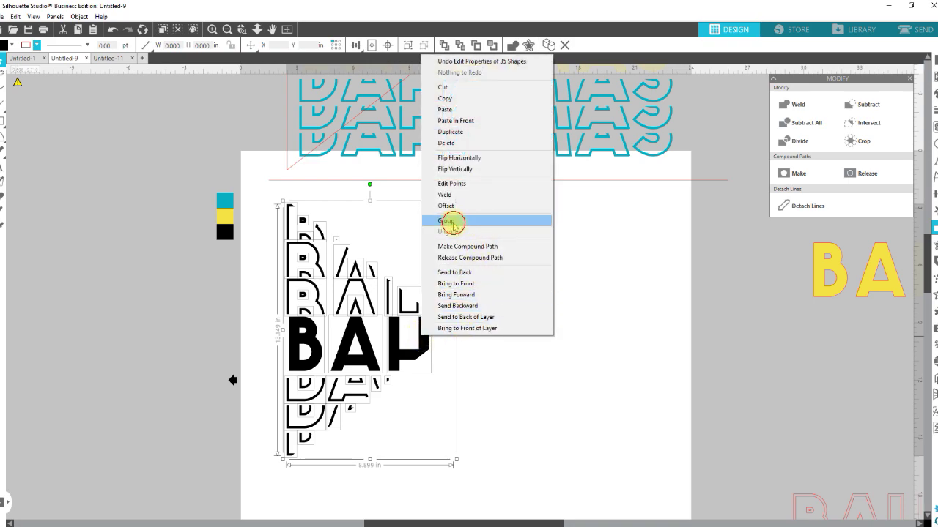
click(453, 221)
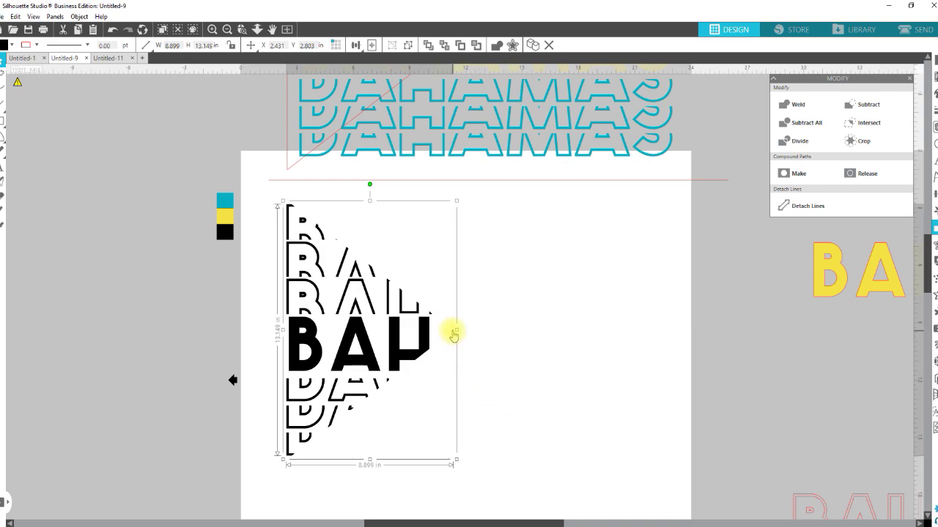
key(ctrl+z)
key(ctrl+z)
key(ctrl+z)
key(ctrl+z)
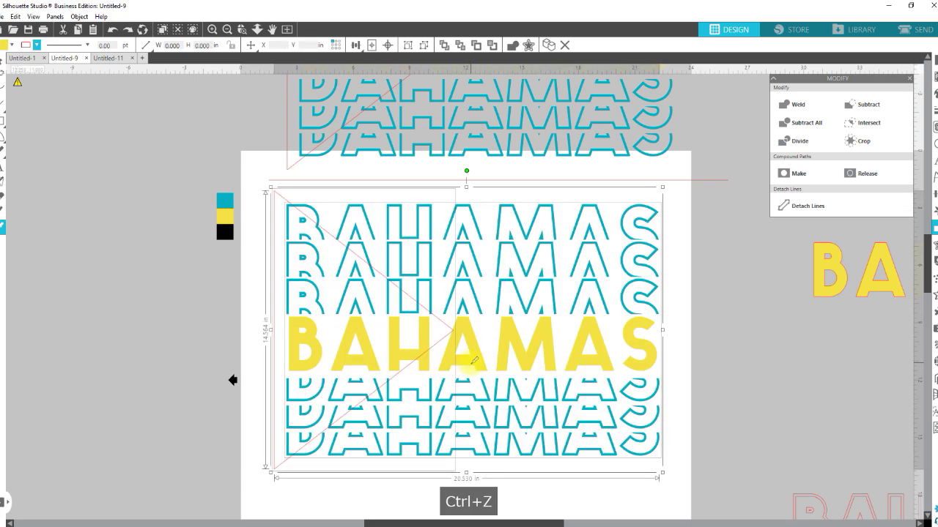
click(187, 409)
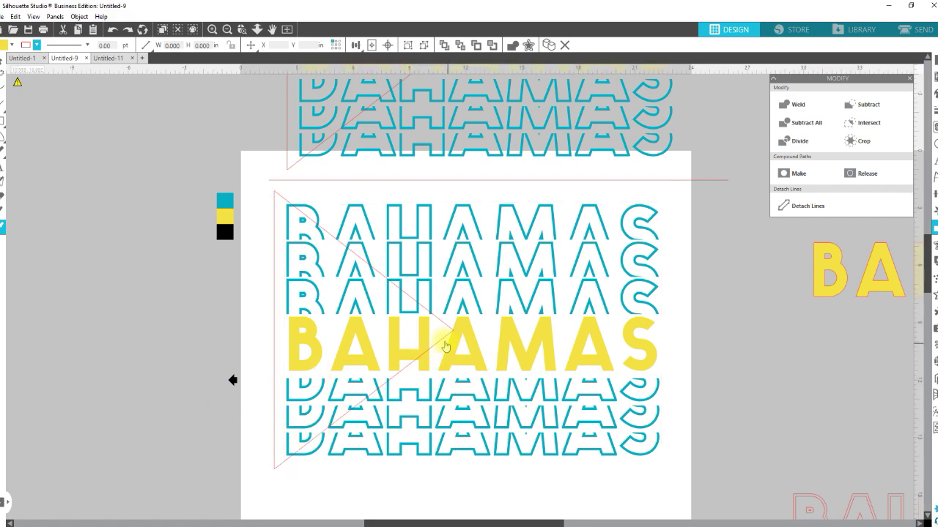
- Nudge the triangle right to X 2.231 in, then zoom out and select the spare copy above the page
click(443, 344)
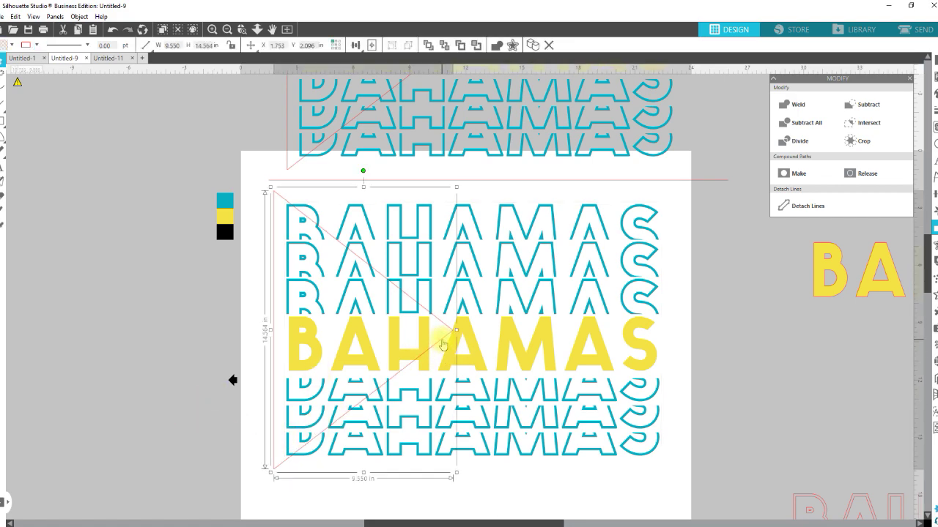
key(shift+Right)
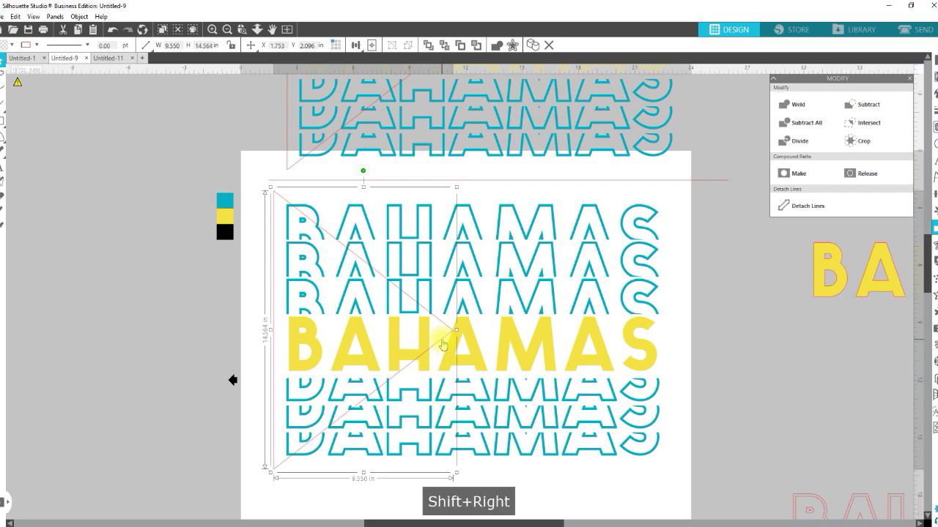
key(Right)
key(Right)
key(Right)
key(Right)
key(Right)
key(Right)
key(Right)
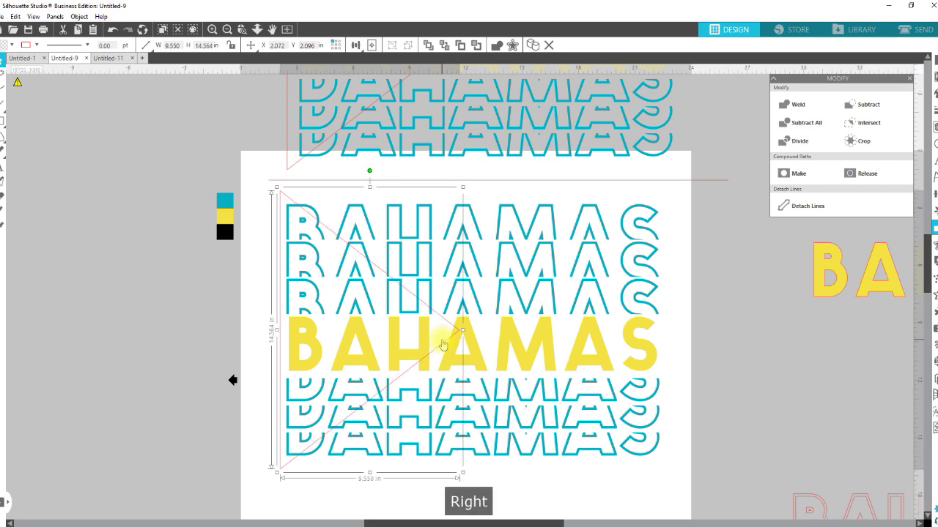
key(Right)
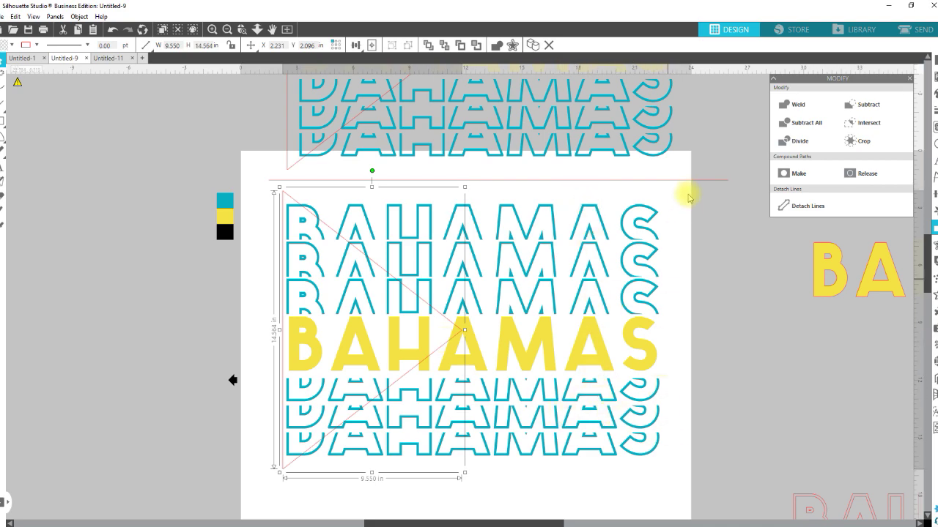
scroll(498, 110, up, 1)
drag(257, 30, 473, 231)
- Delete the old spare copy and Alt-drag a fresh duplicate of the design above the page
key(Delete)
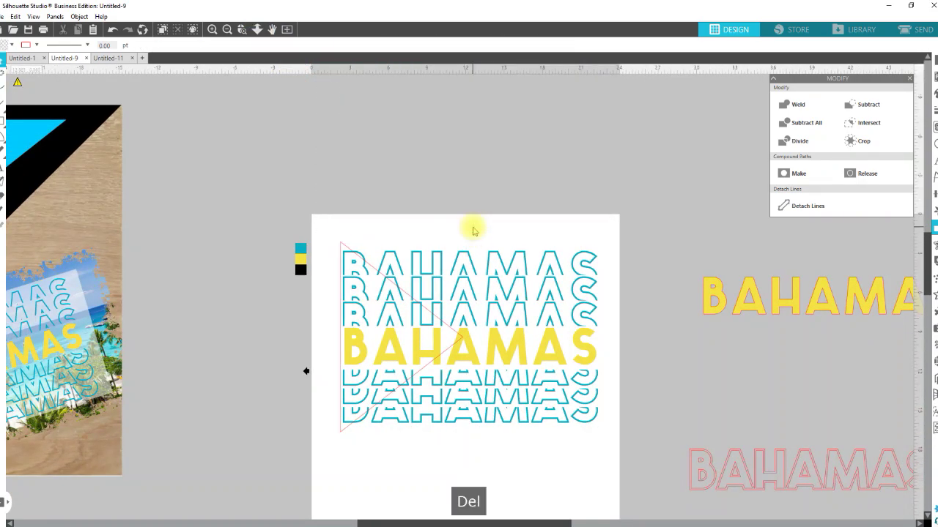
drag(535, 489, 373, 266)
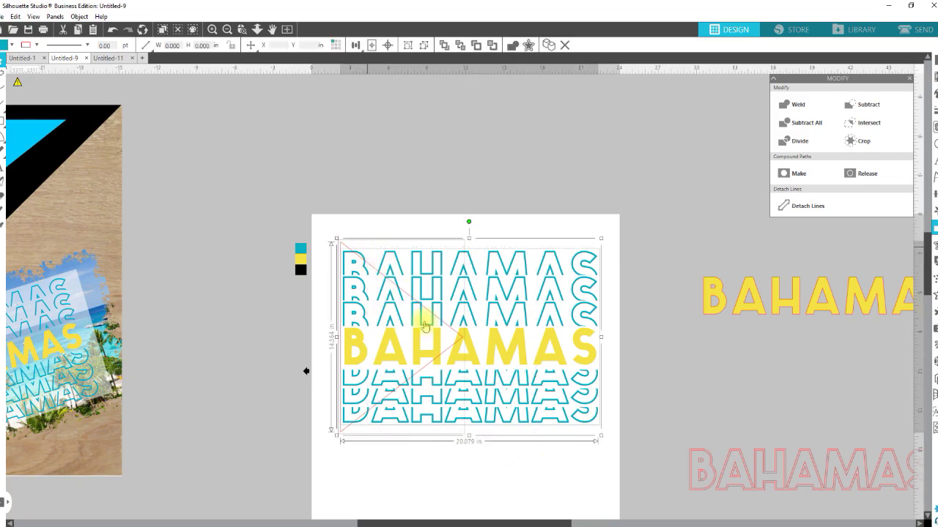
drag(433, 360, 436, 144)
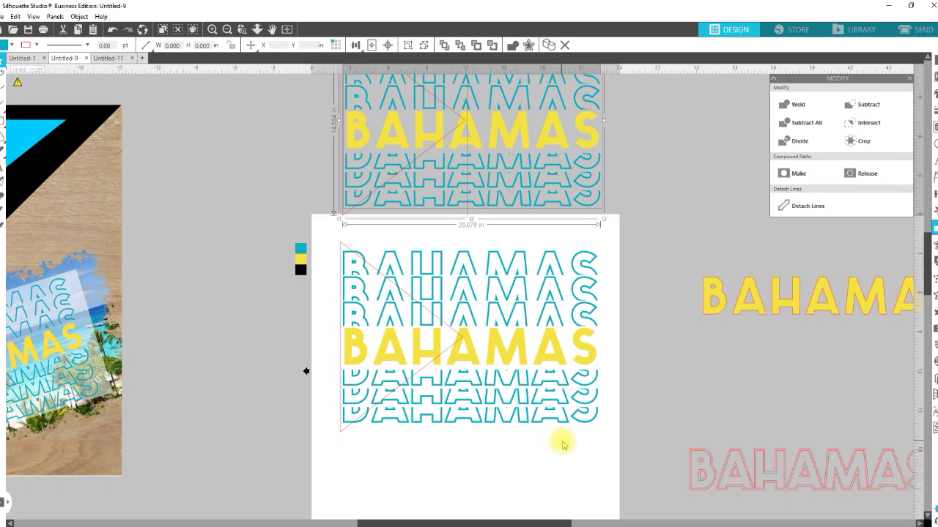
- Exit point editing, select the BAHAMAS text with the triangle, and crop it to a 9.35 × 13.54 in wedge
double_click(582, 419)
right_click(586, 419)
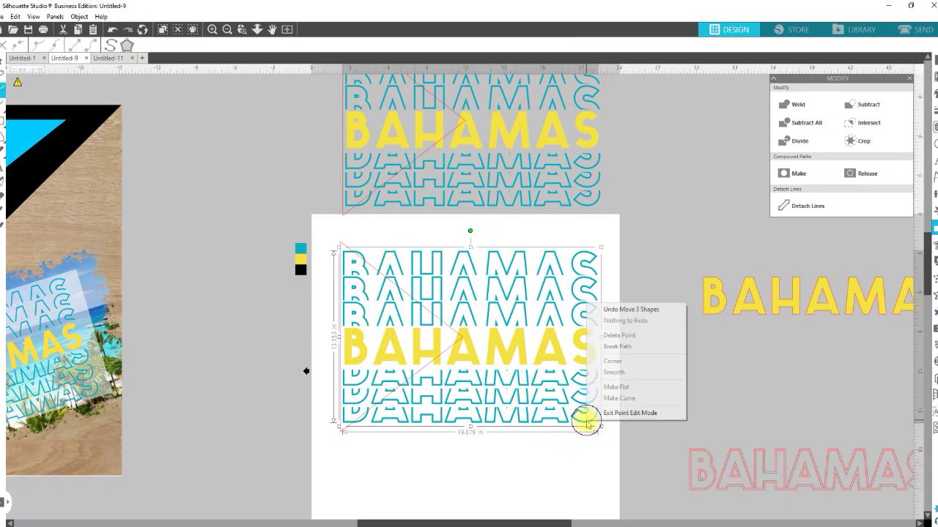
click(562, 427)
click(561, 419)
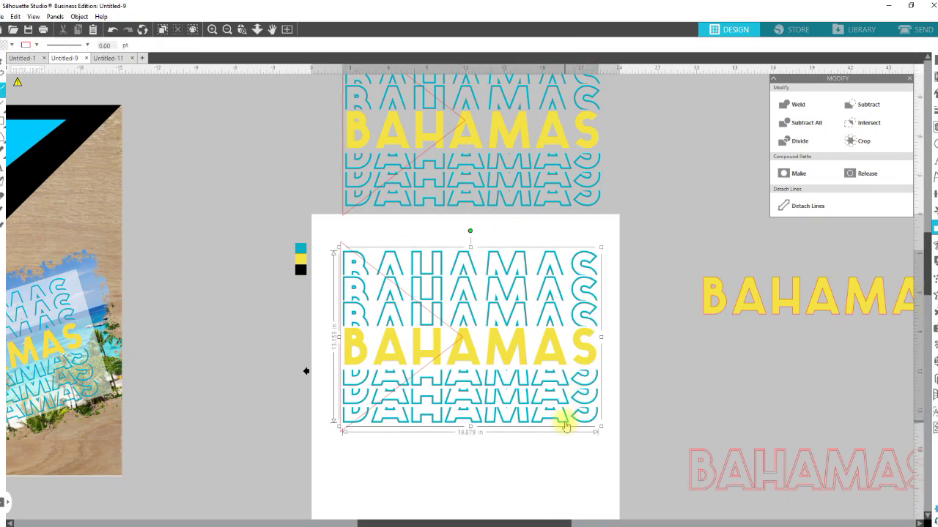
right_click(564, 421)
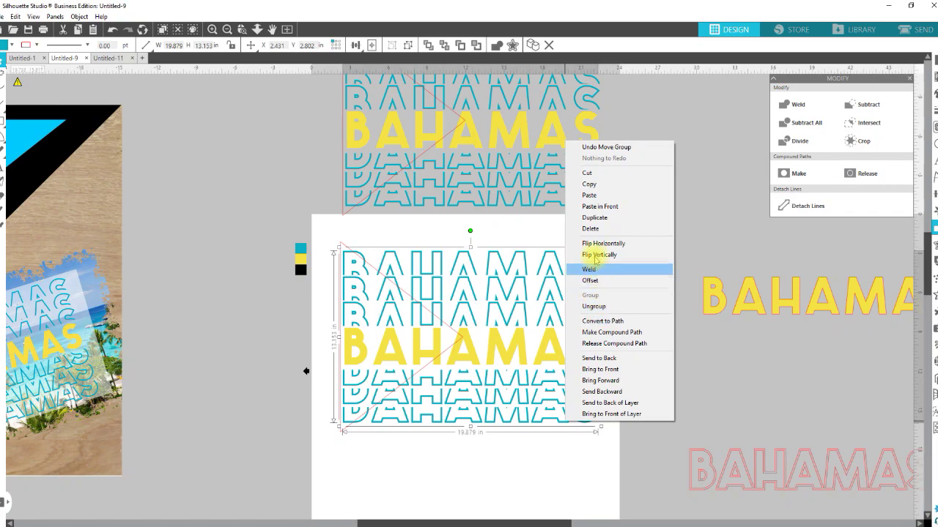
click(589, 184)
drag(580, 454, 330, 307)
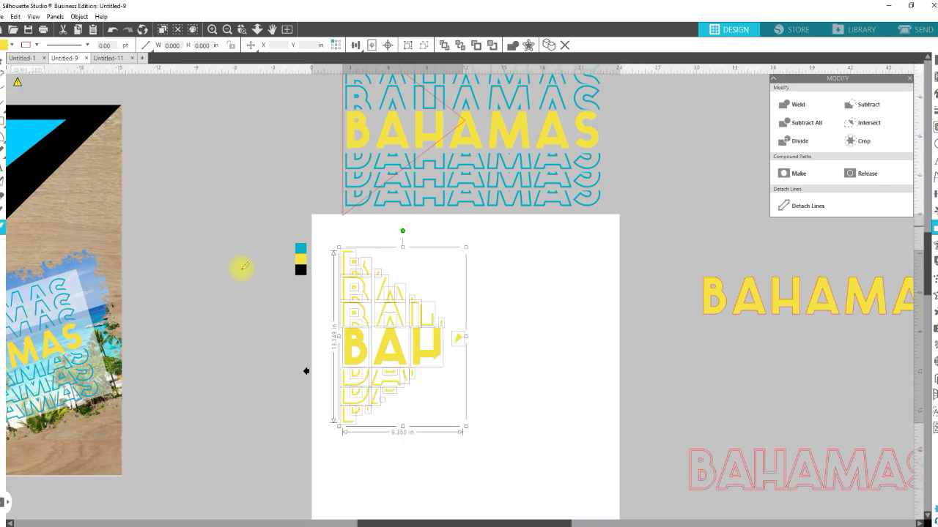
- Fill the cropped BAH pieces black and group them
click(301, 270)
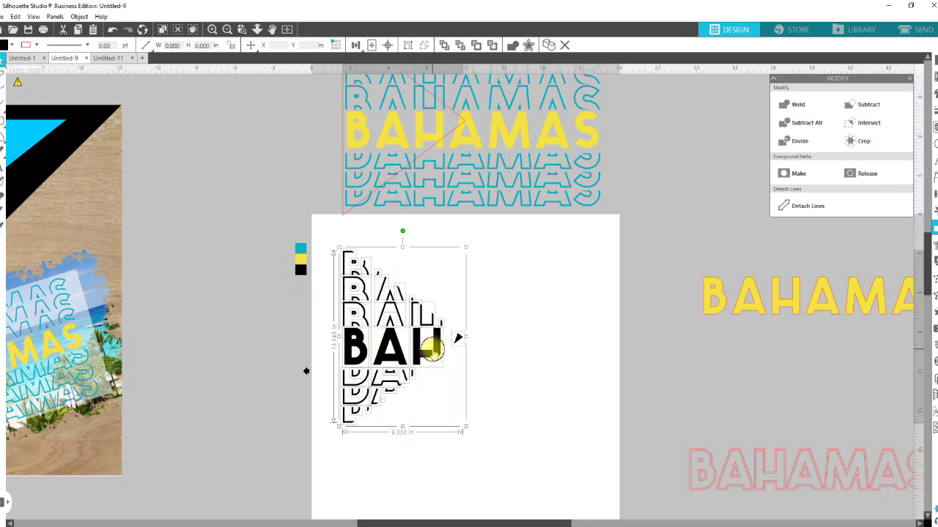
right_click(433, 348)
click(457, 234)
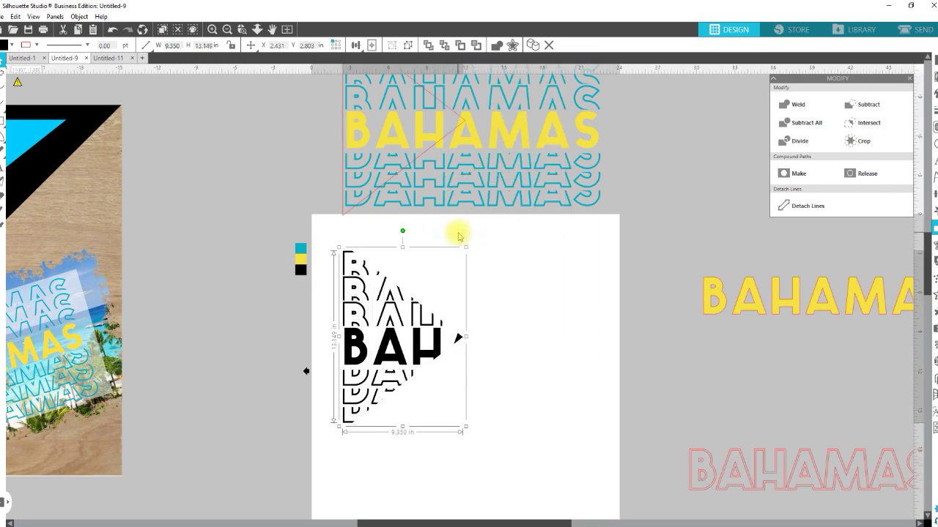
- Paste the full teal-and-yellow stack in front, then send it to the back behind the black wedge
right_click(487, 318)
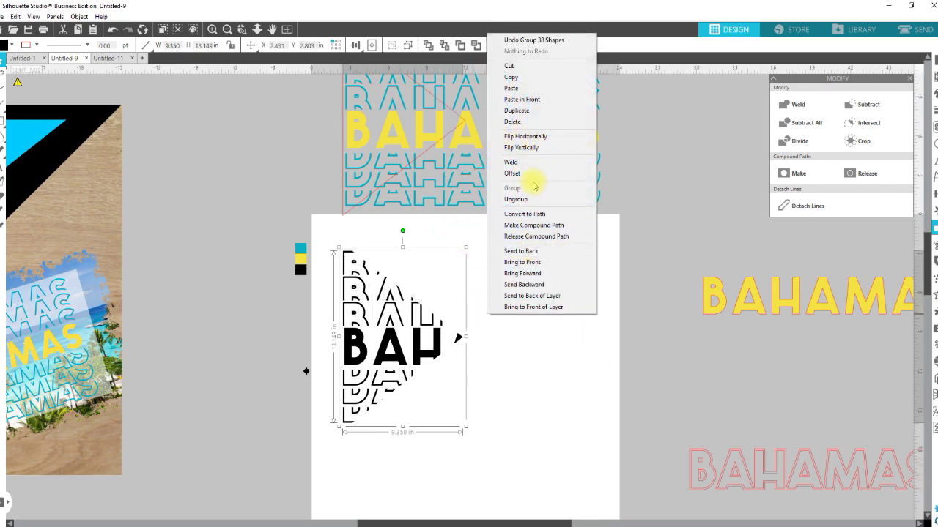
click(524, 98)
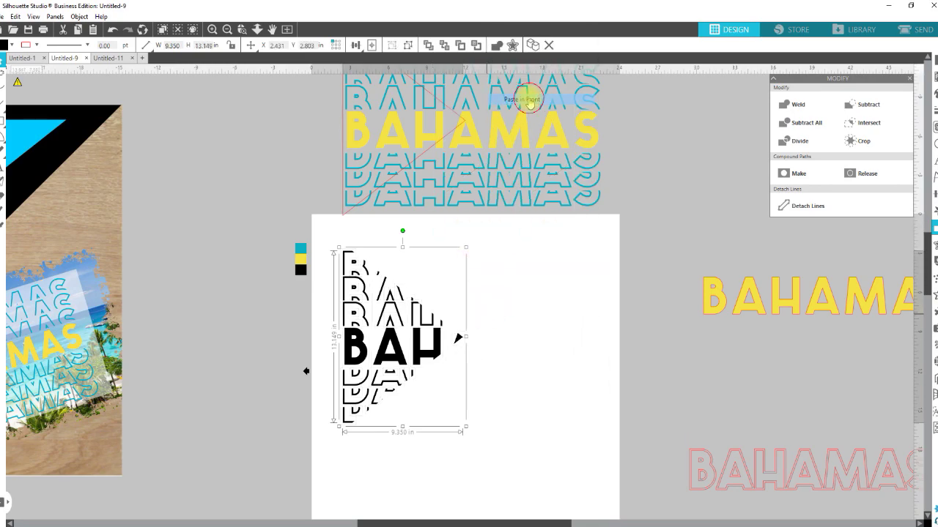
click(510, 328)
right_click(515, 351)
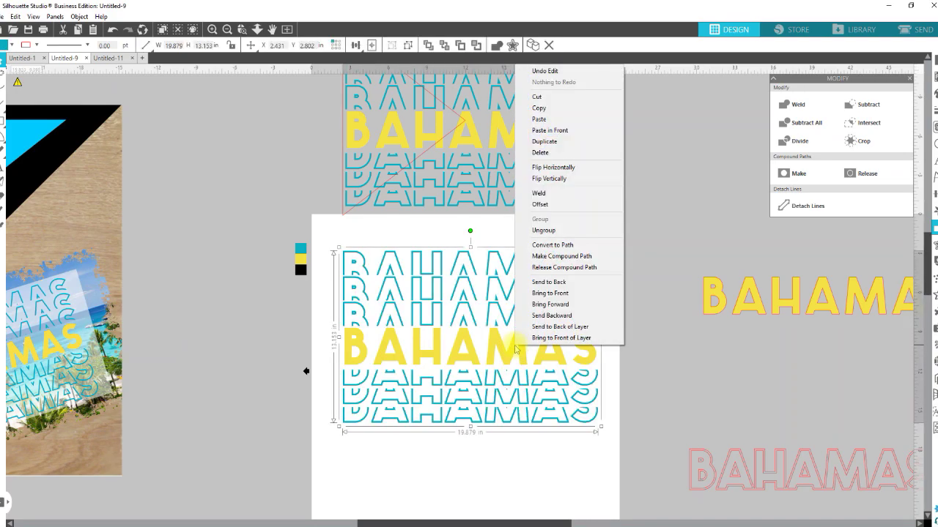
click(561, 279)
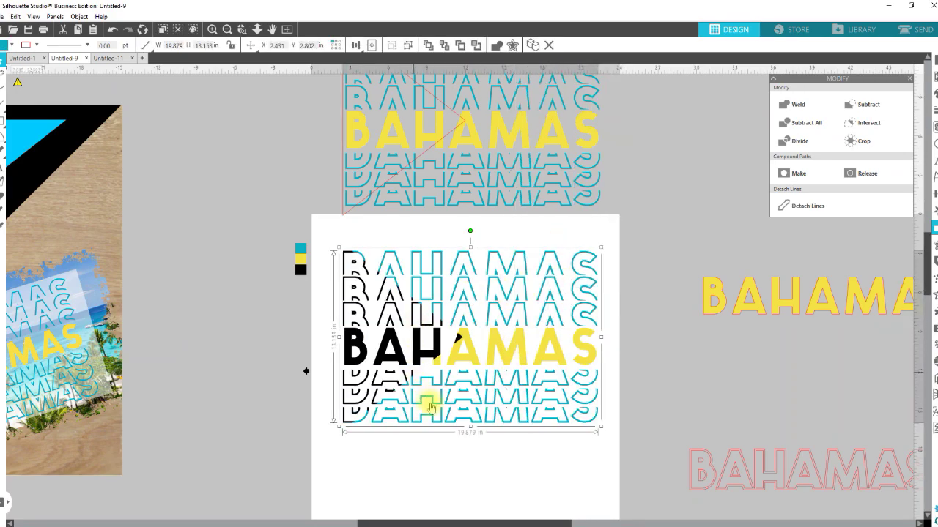
click(440, 435)
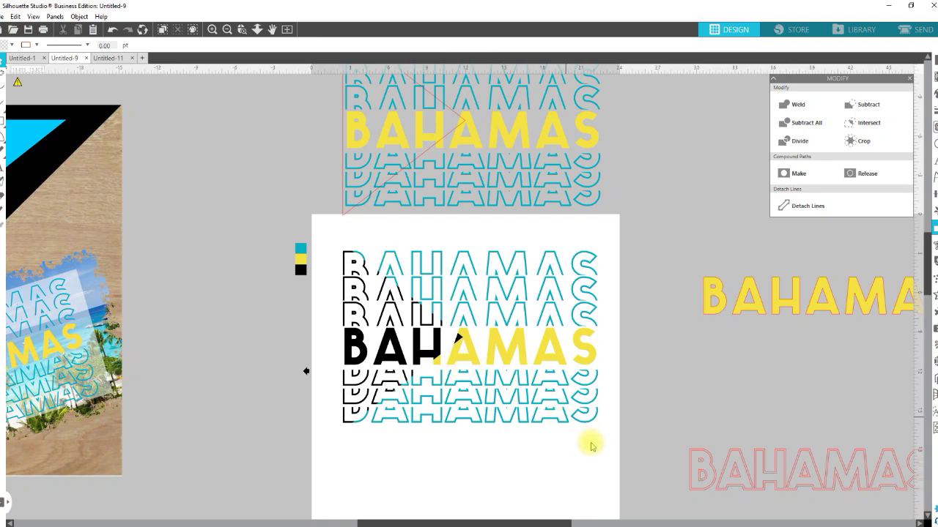
- Group the black-and-teal BAHAMAS pieces, move them off-page to the upper left, and select the triangle and stack
drag(607, 451, 488, 376)
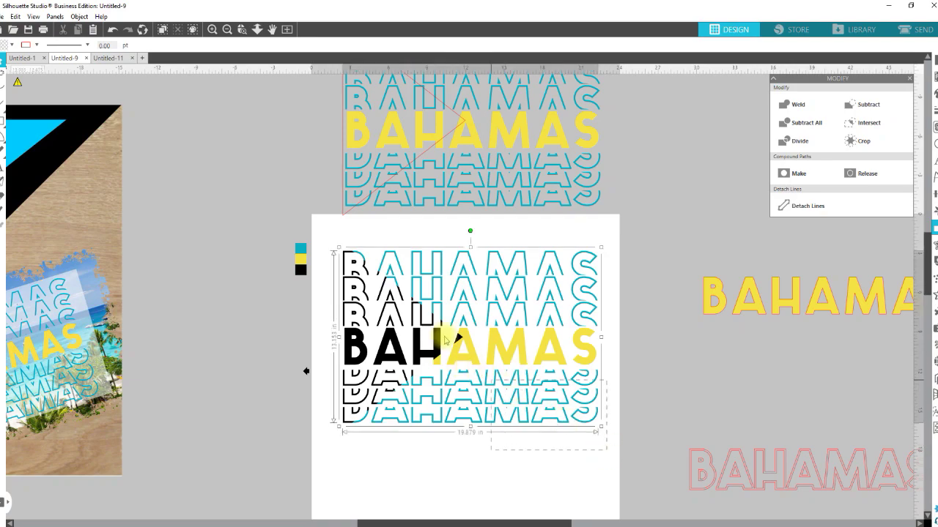
right_click(387, 300)
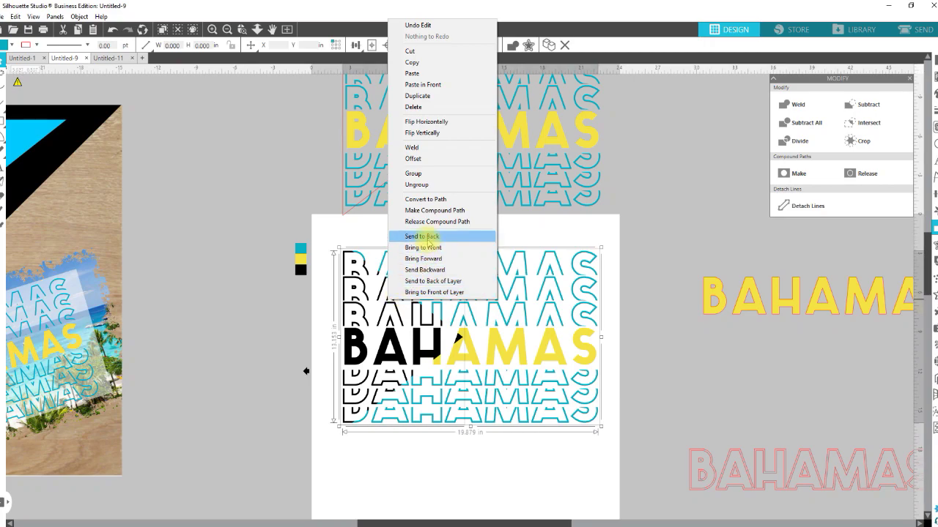
click(423, 174)
drag(522, 333, 202, 77)
drag(561, 208, 360, 302)
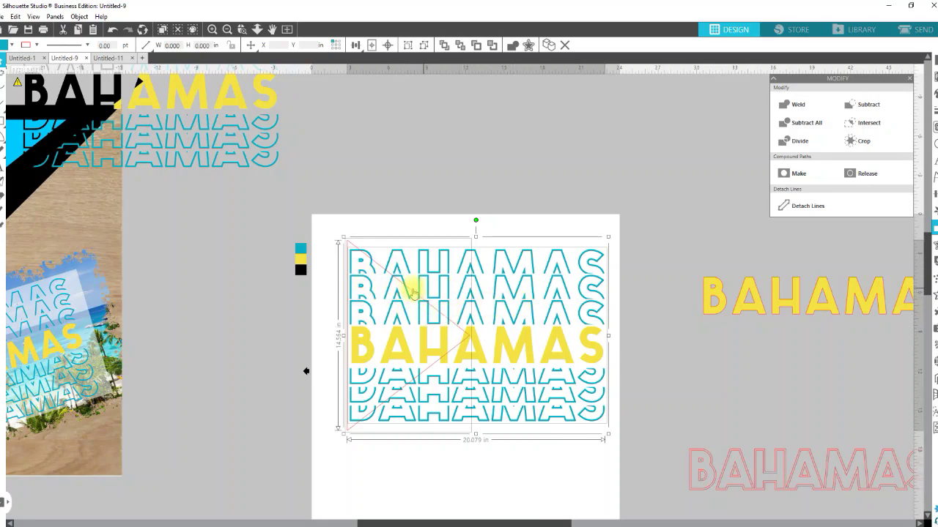
- Copy the triangle and stack, crop the stack to the triangle, and fill the pieces black
right_click(476, 336)
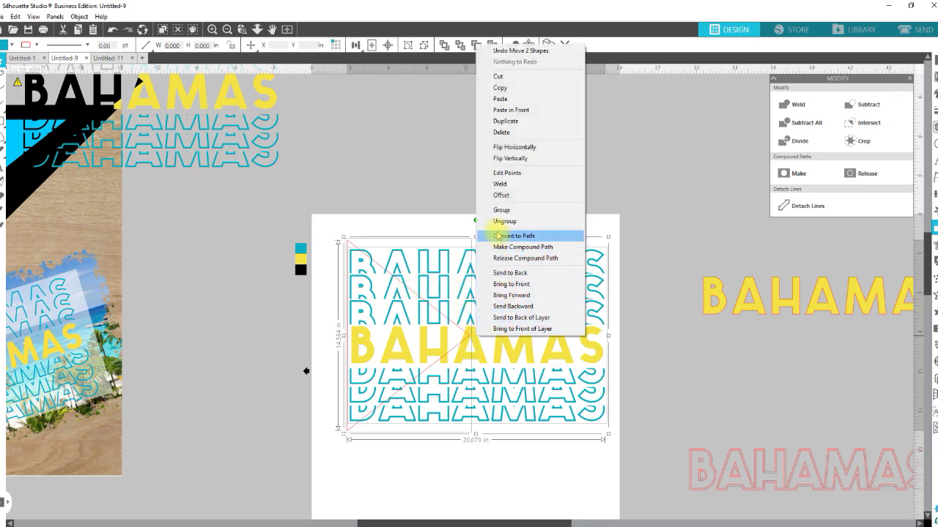
click(508, 89)
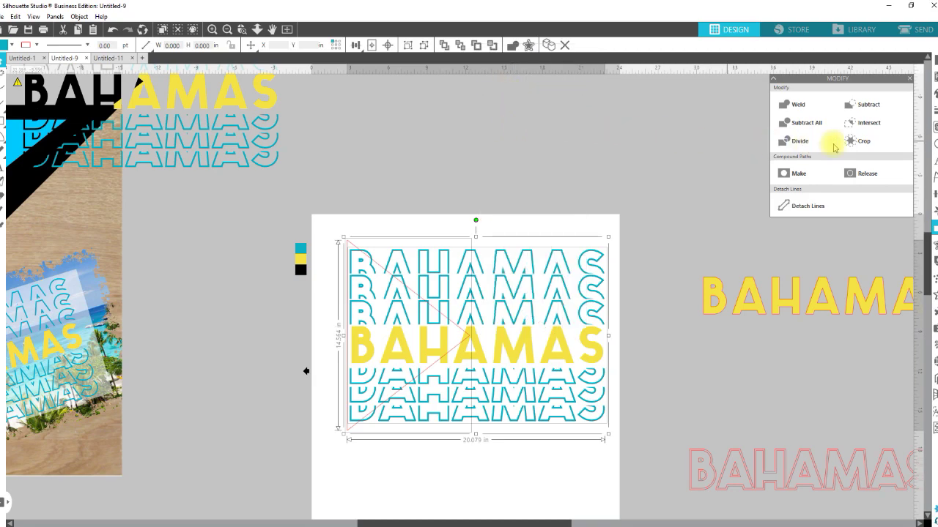
click(861, 143)
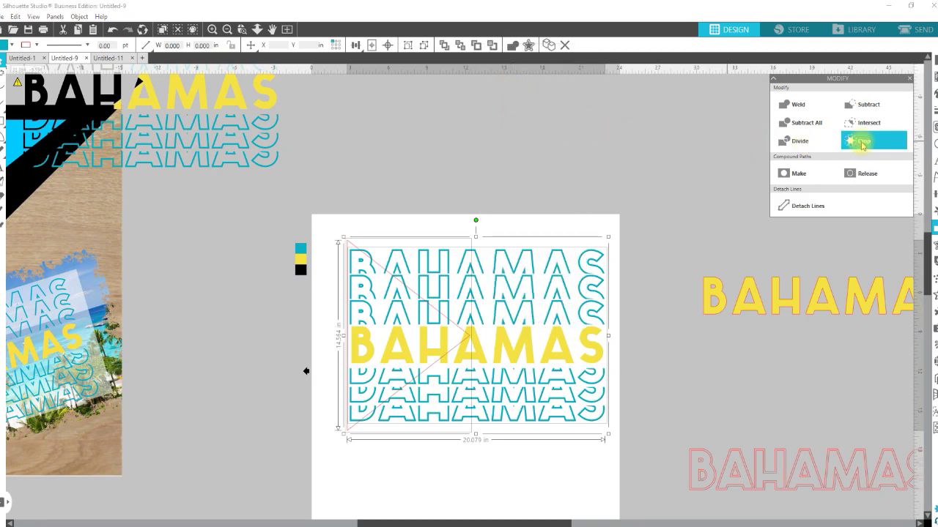
click(861, 143)
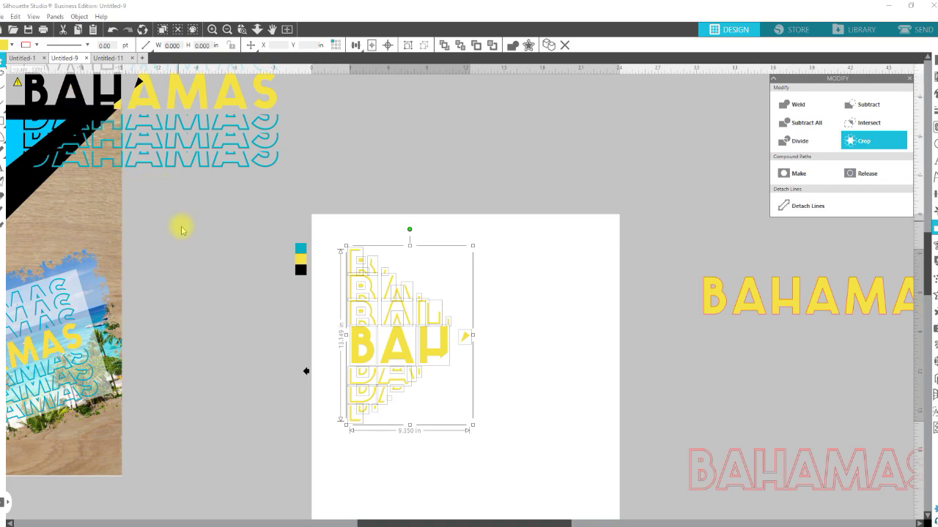
click(13, 46)
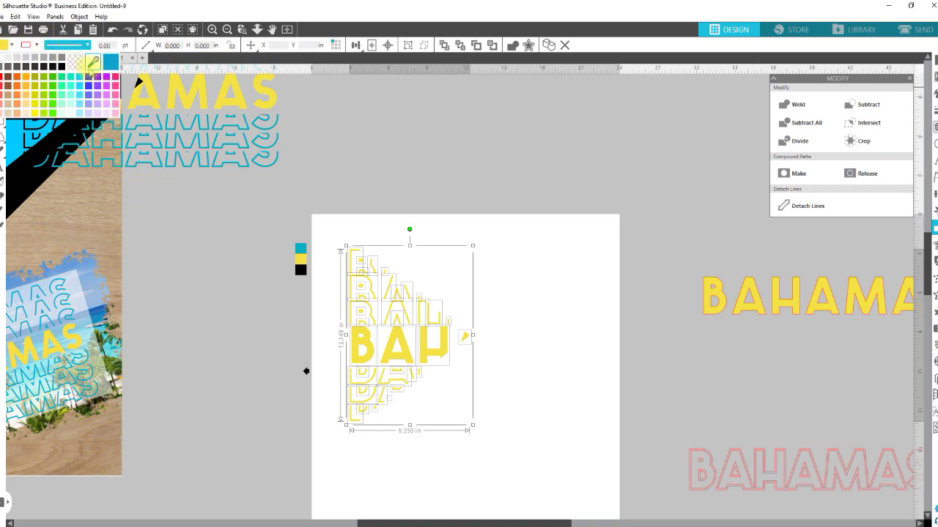
click(95, 65)
click(300, 269)
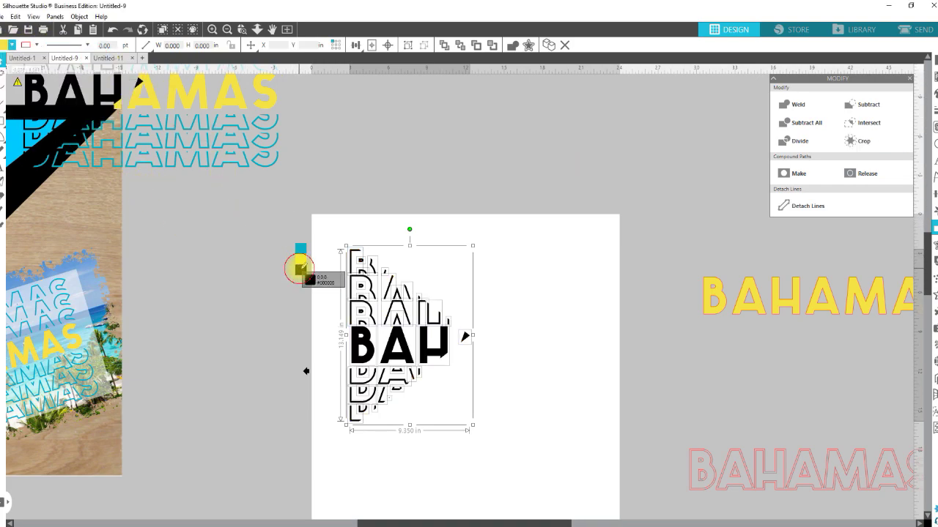
- Group the black cropped pieces and paste the copied triangle-and-stack in place on top
right_click(466, 341)
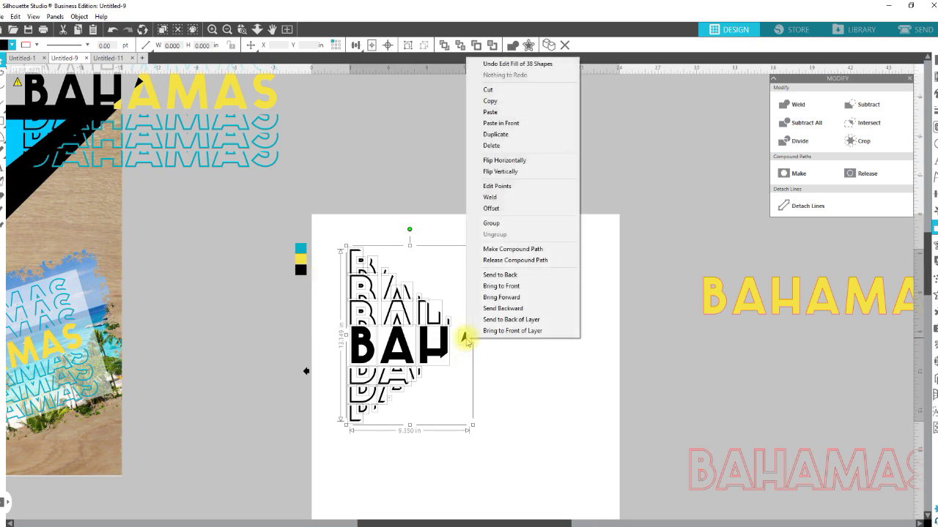
click(496, 112)
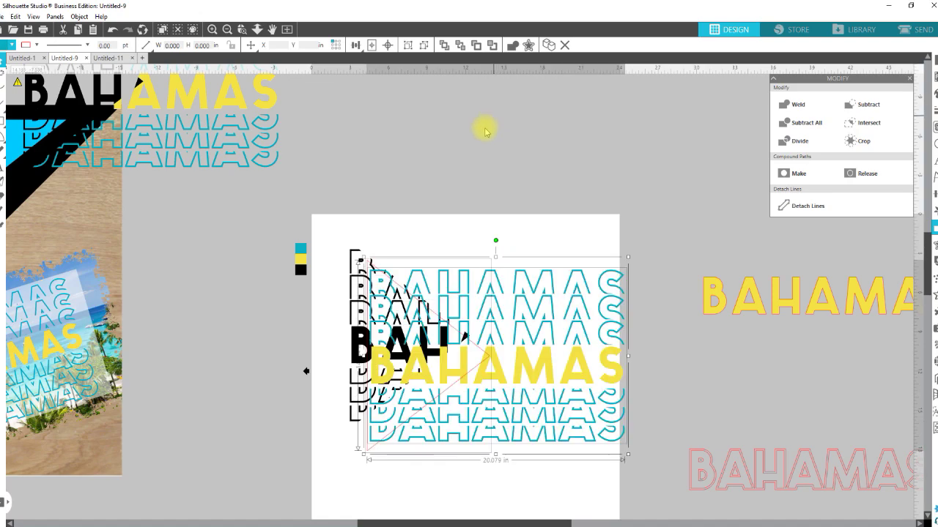
key(ctrl+z)
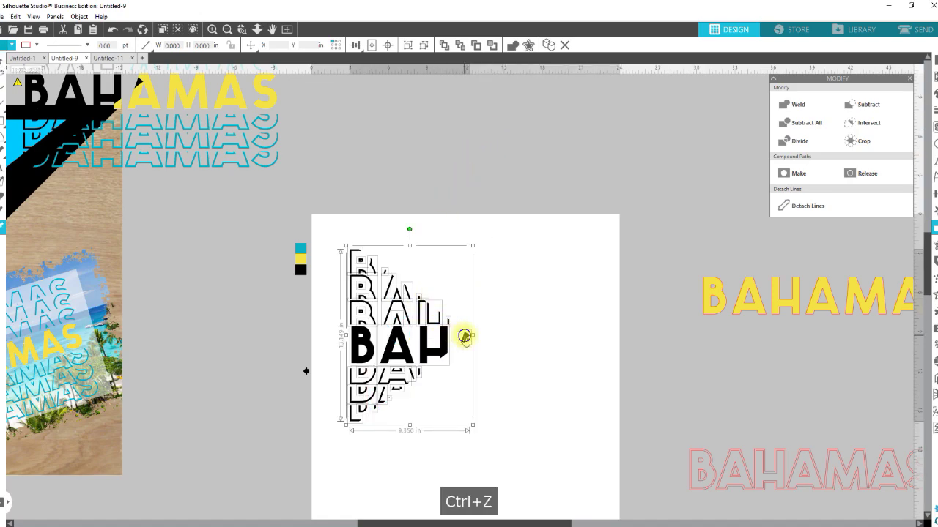
right_click(465, 336)
click(496, 220)
right_click(490, 311)
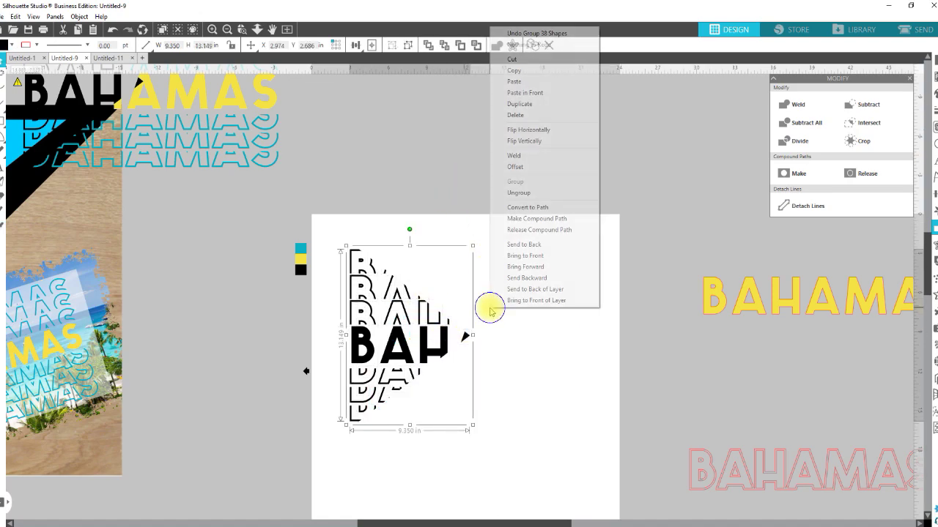
click(524, 92)
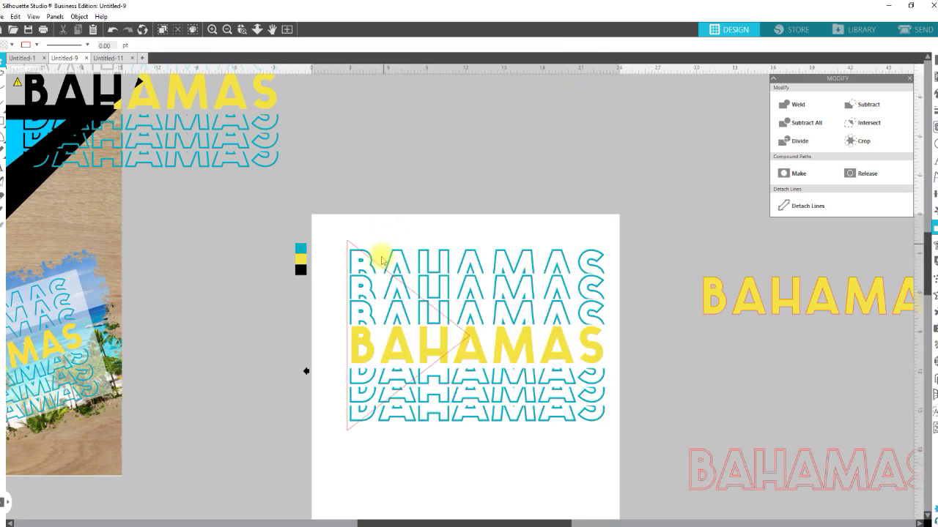
- Subtract the triangle from the teal-and-yellow stack so the black BAH shows through
click(376, 264)
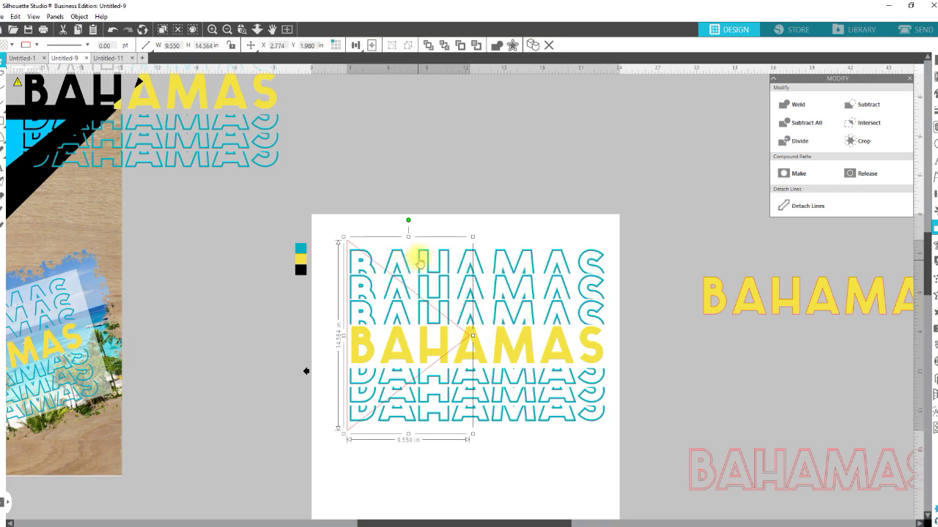
shift+click(421, 254)
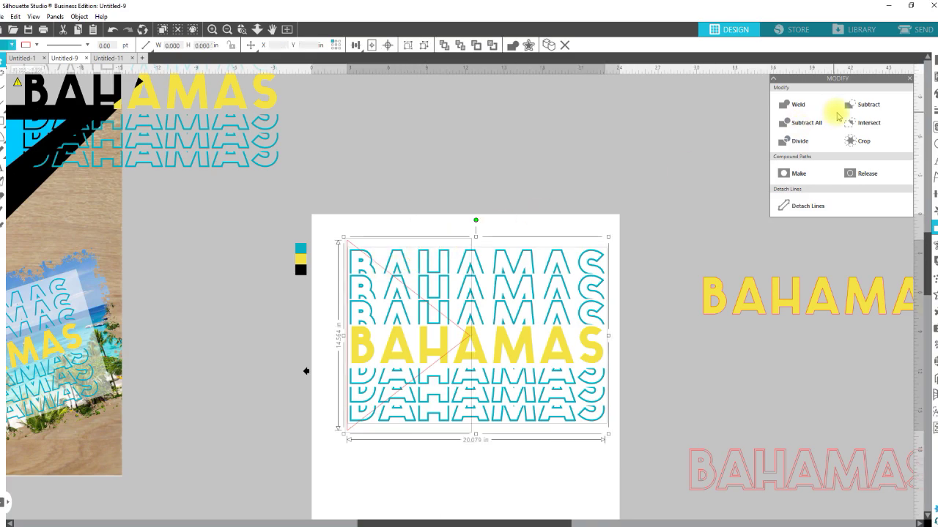
click(866, 107)
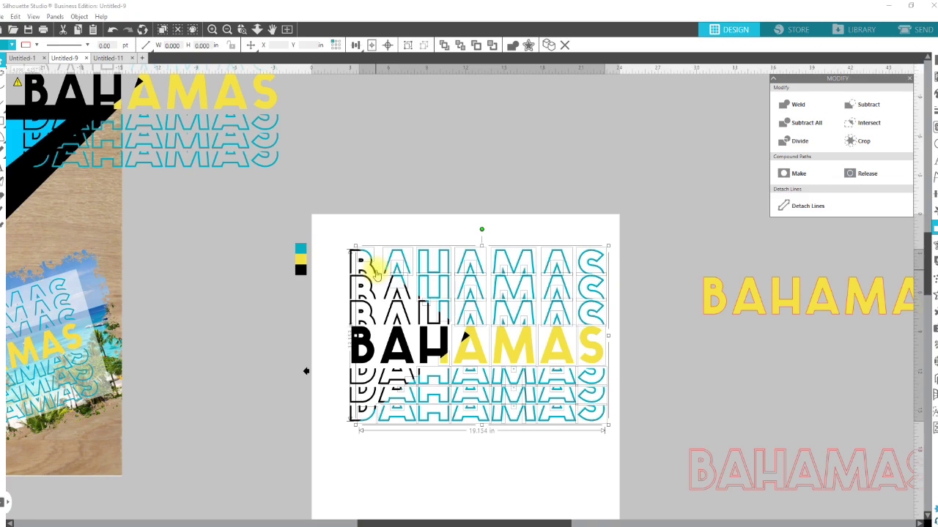
- Group the whole BAHAMAS design, test-move it and undo the move
right_click(527, 342)
click(570, 220)
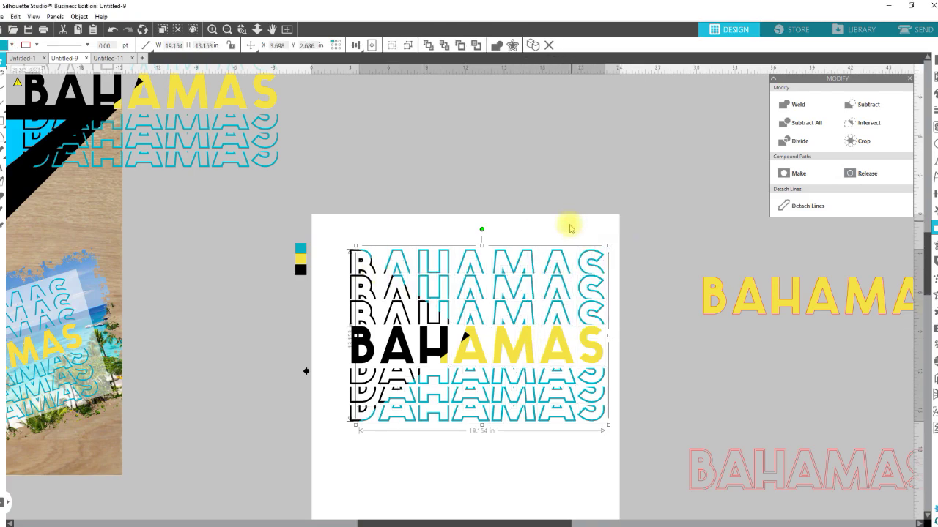
drag(504, 353, 567, 337)
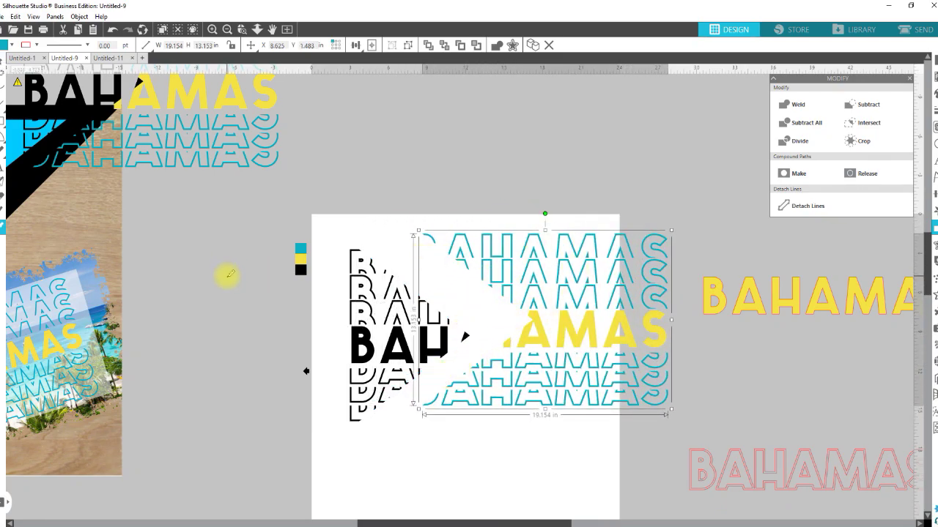
key(ctrl+z)
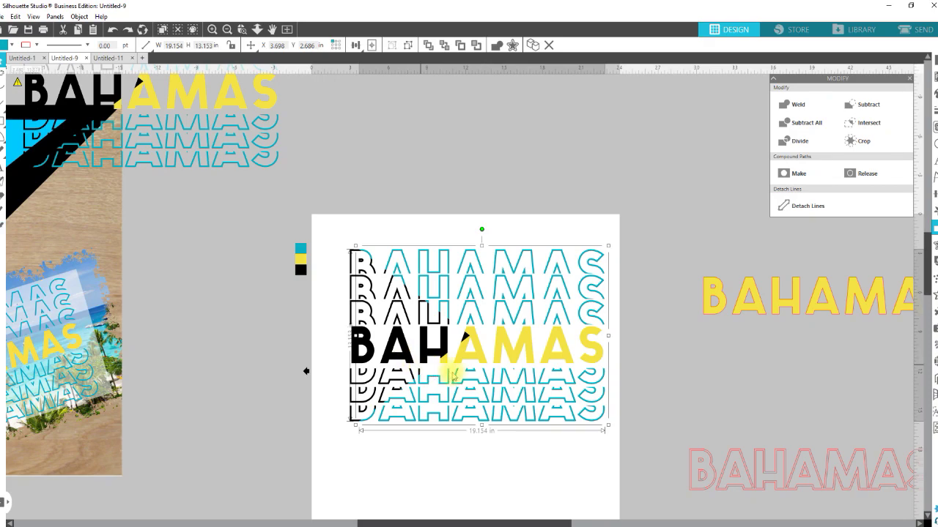
key(space)
drag(105, 354, 605, 381)
click(711, 224)
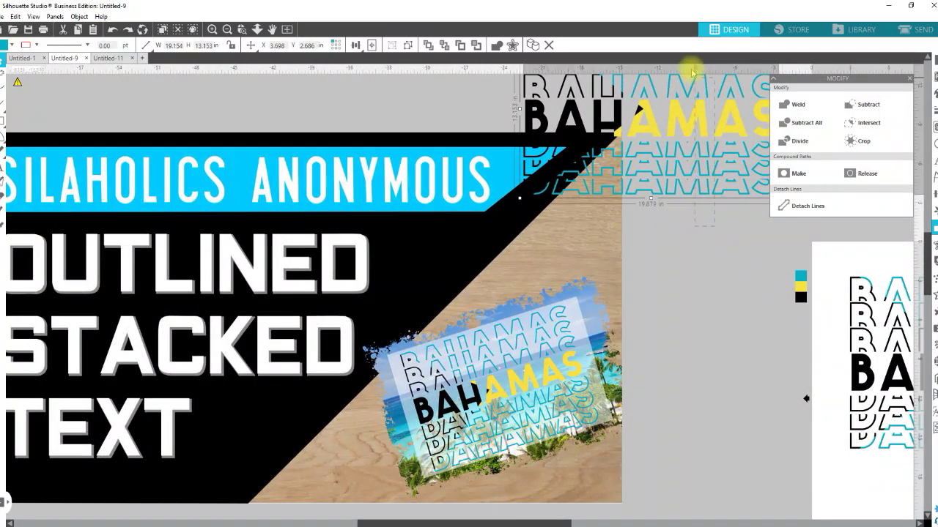
- Pan the canvas across to the OUTLINED STACKED TEXT title card for comparison
drag(681, 102, 848, 79)
key(Delete)
key(space)
drag(385, 325, 466, 309)
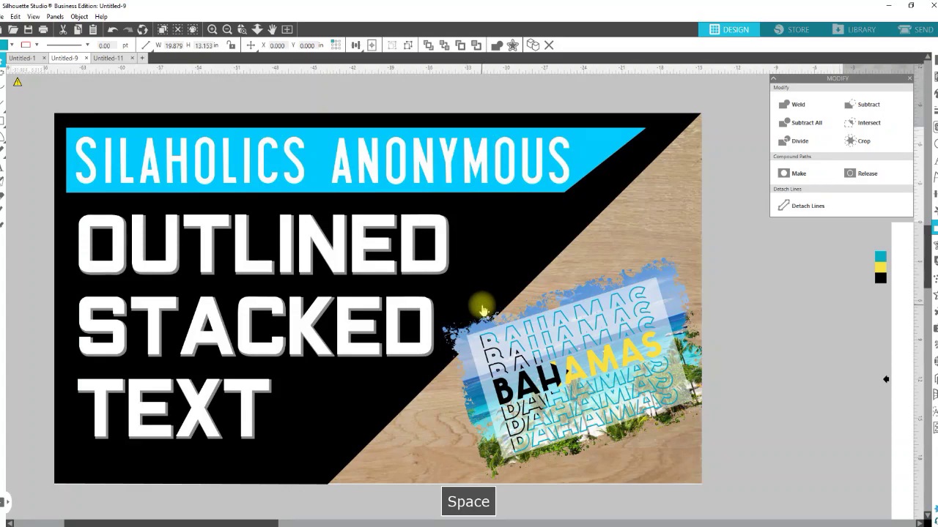